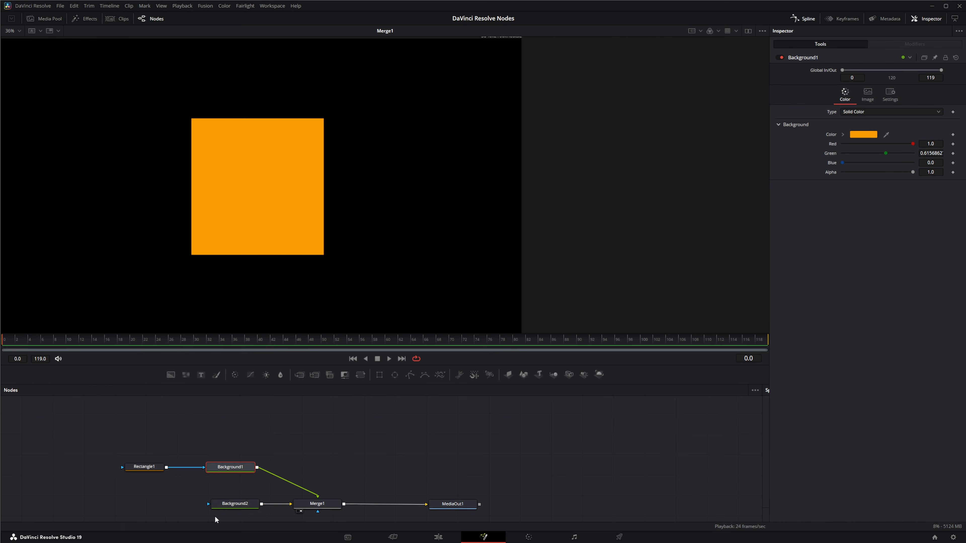
Review the existing Background2, Merge1 and MediaOut1 nodes and the Rectangle1 and Background1 pair in the node graph.
left_click(237, 504)
left_click(322, 502)
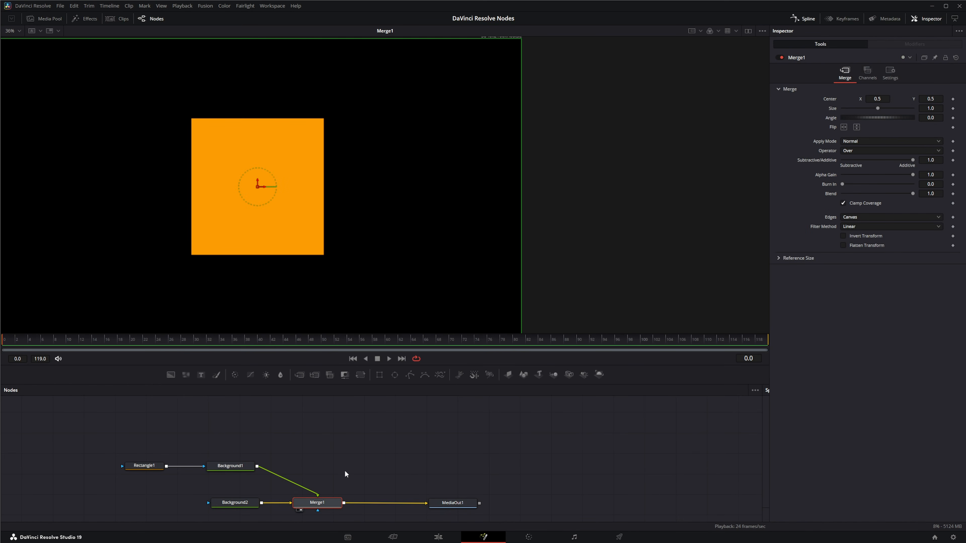
left_click(458, 503)
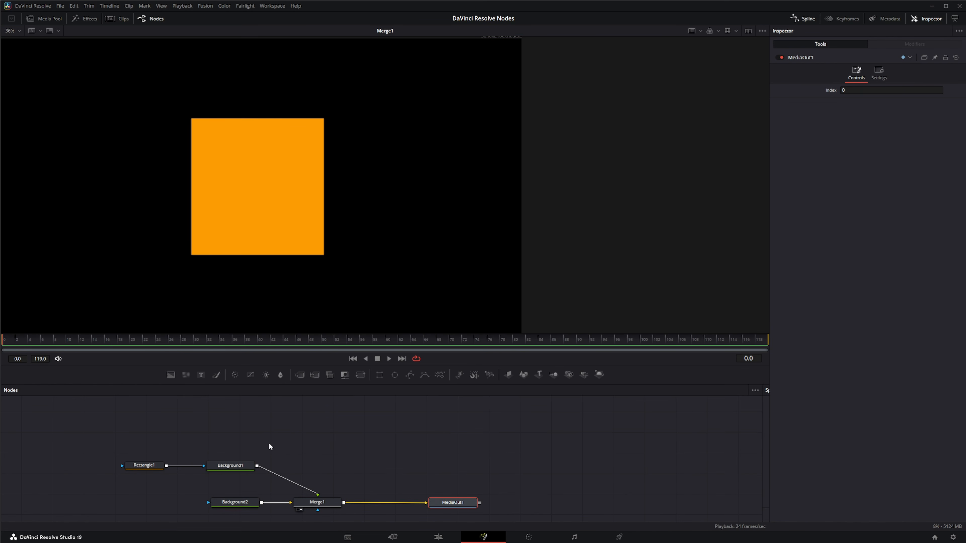
left_click_drag(106, 426, 259, 483)
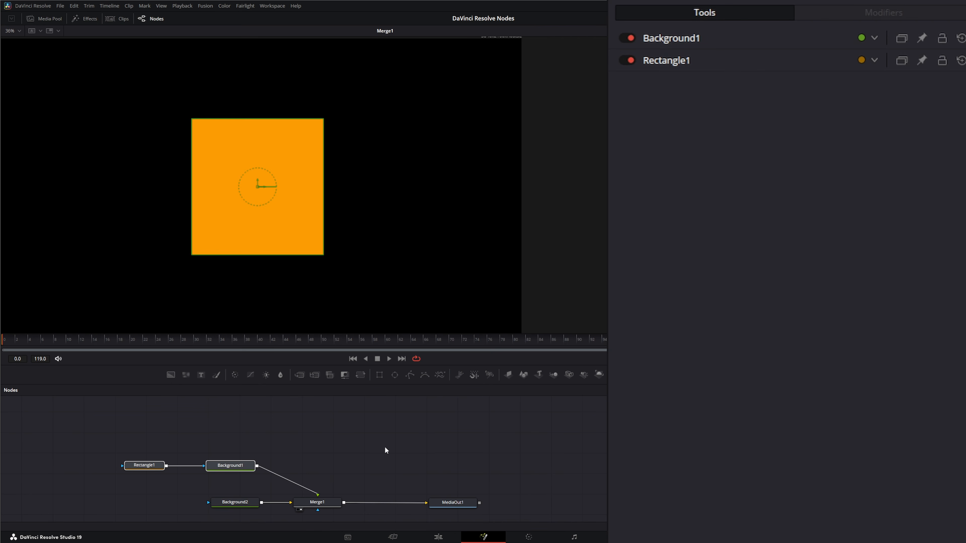
left_click(385, 446)
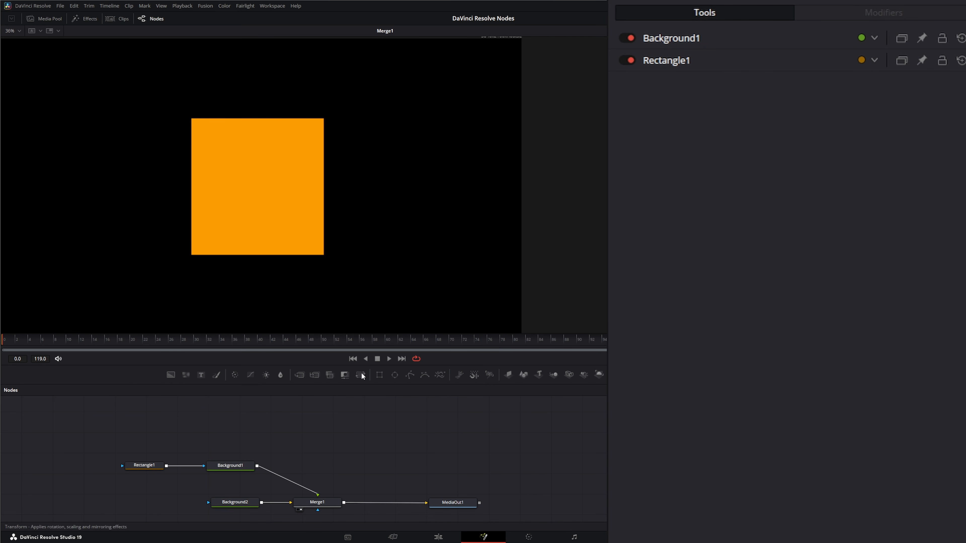
Add an unconnected Transform node to the node graph above Merge1.
left_click_drag(362, 375, 329, 462)
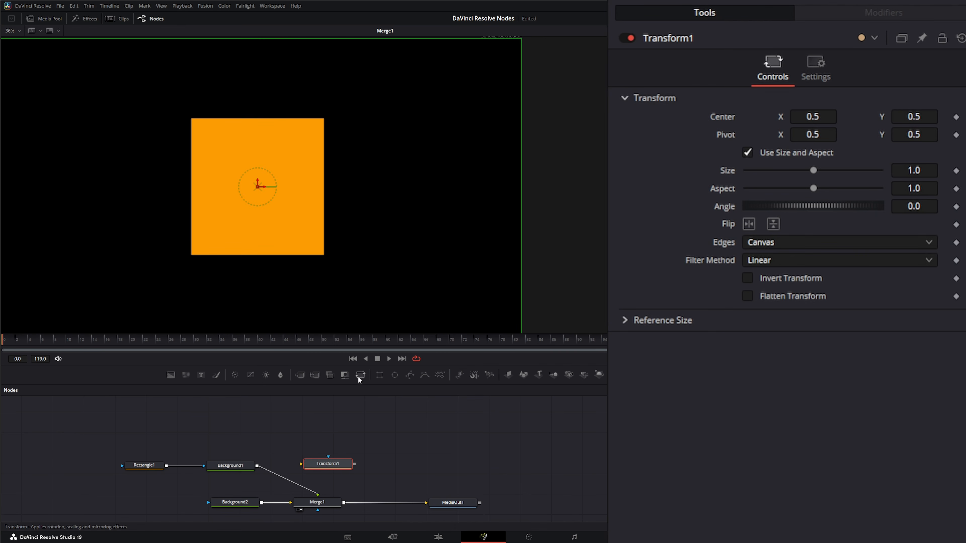
left_click(368, 431)
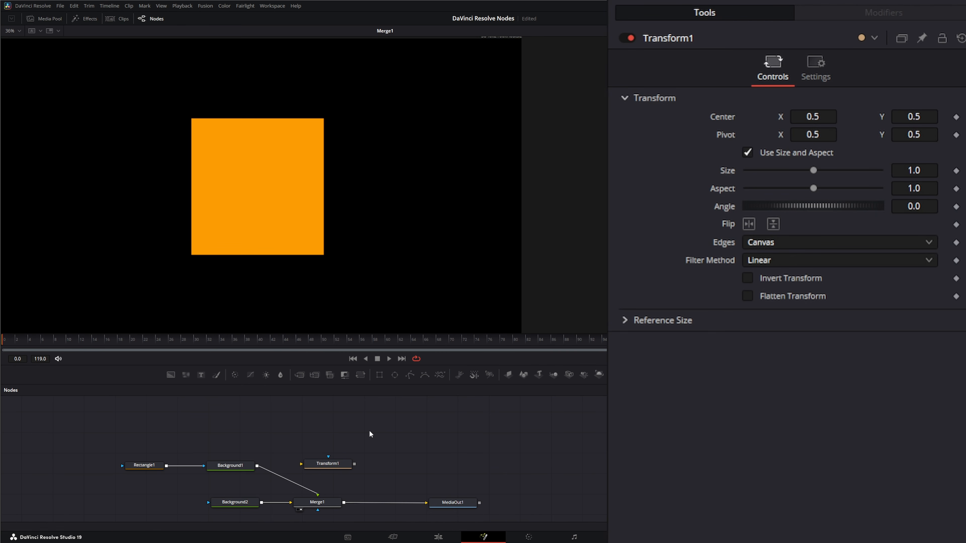
key("shift+space")
type("canv")
type("tran")
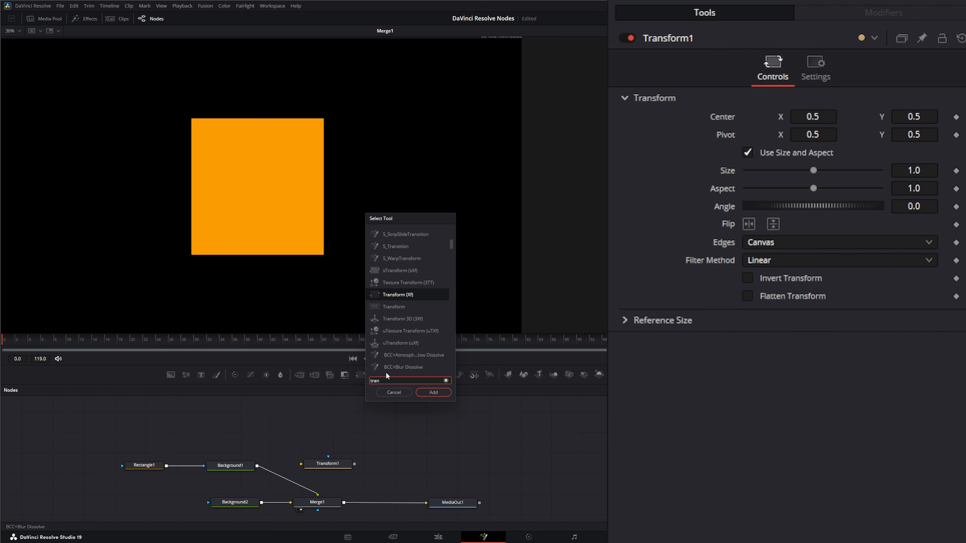
left_click(399, 394)
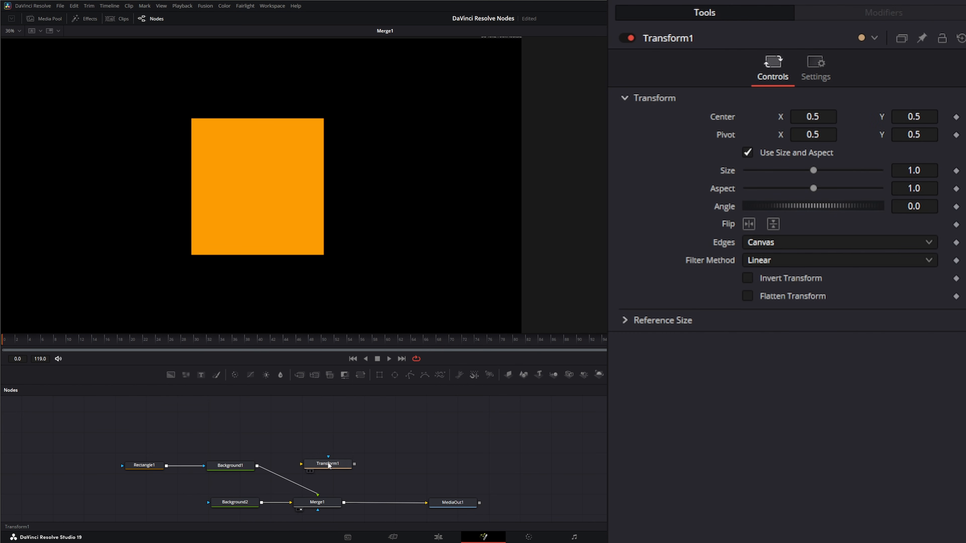
Insert the Transform node into the connection between Background1 and Merge1, and align it above Merge1.
mouse_move(328, 461)
left_mouse_down()
mouse_move(294, 482)
mouse_move(336, 472)
mouse_move(318, 467)
left_mouse_up()
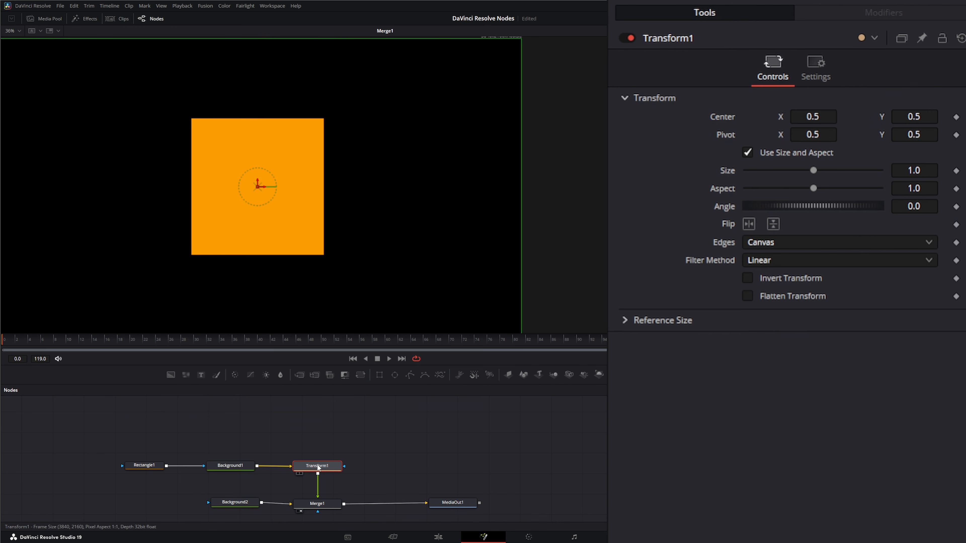
left_click(310, 445)
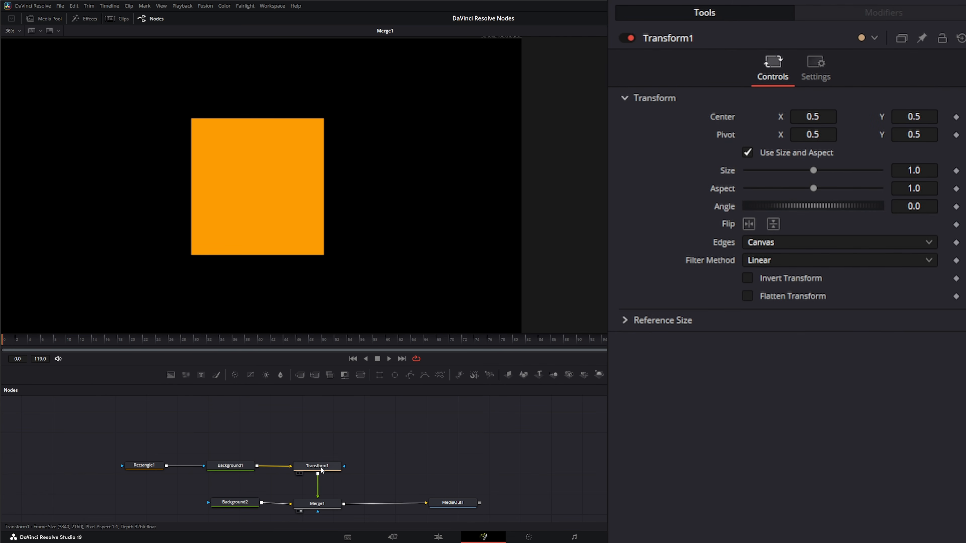
left_click_drag(320, 467, 319, 466)
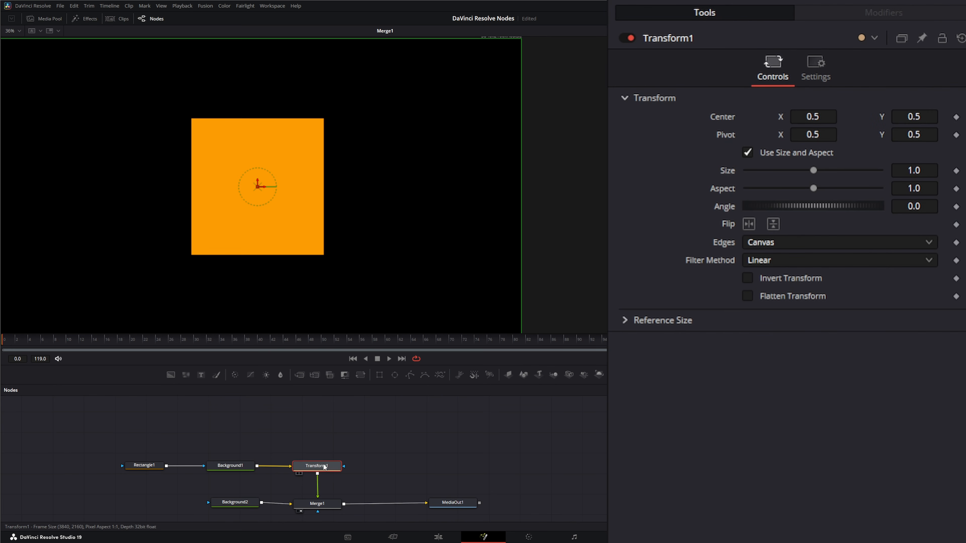
left_click_drag(325, 467, 322, 469)
Set the Transform node's reference size to a width of 1000 and a height of 1000.
left_click(624, 321)
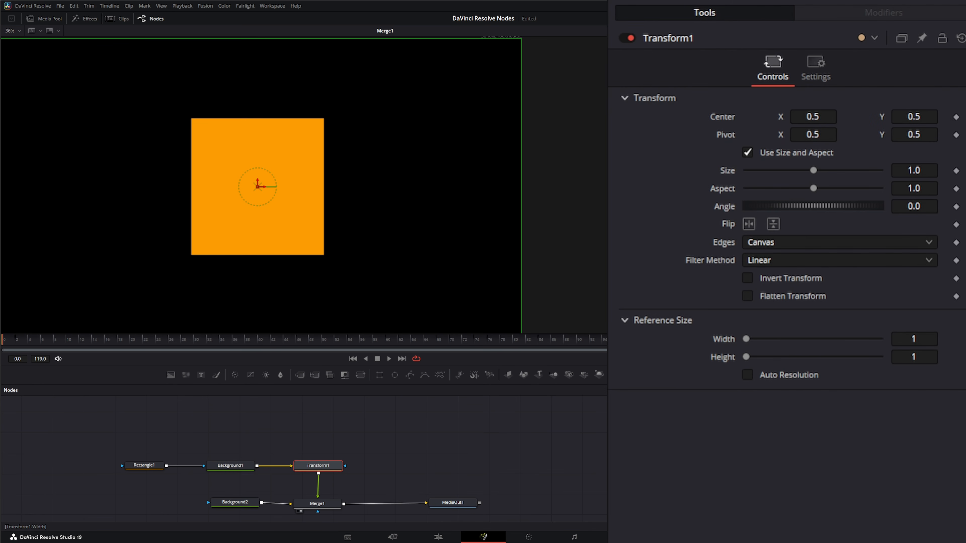
left_click(920, 339)
type("1000")
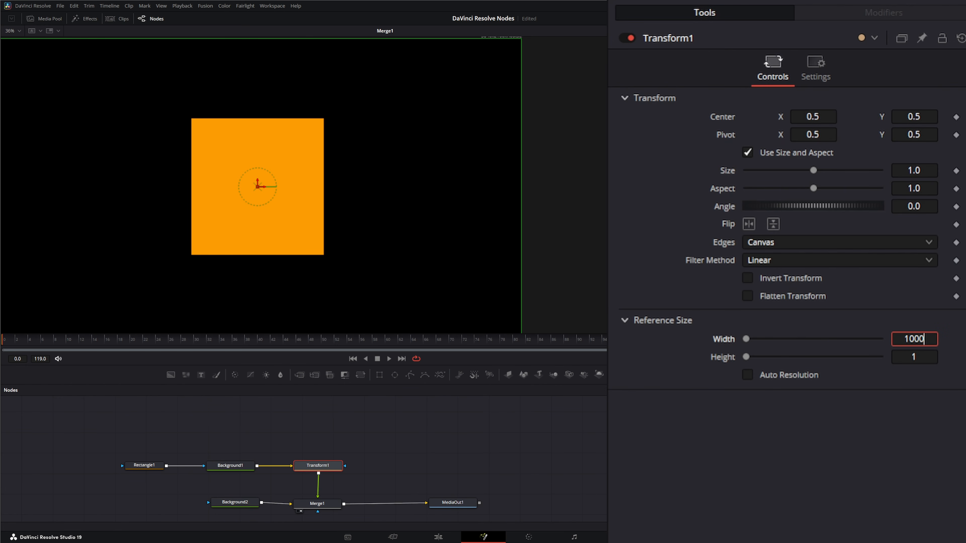
left_click(932, 358)
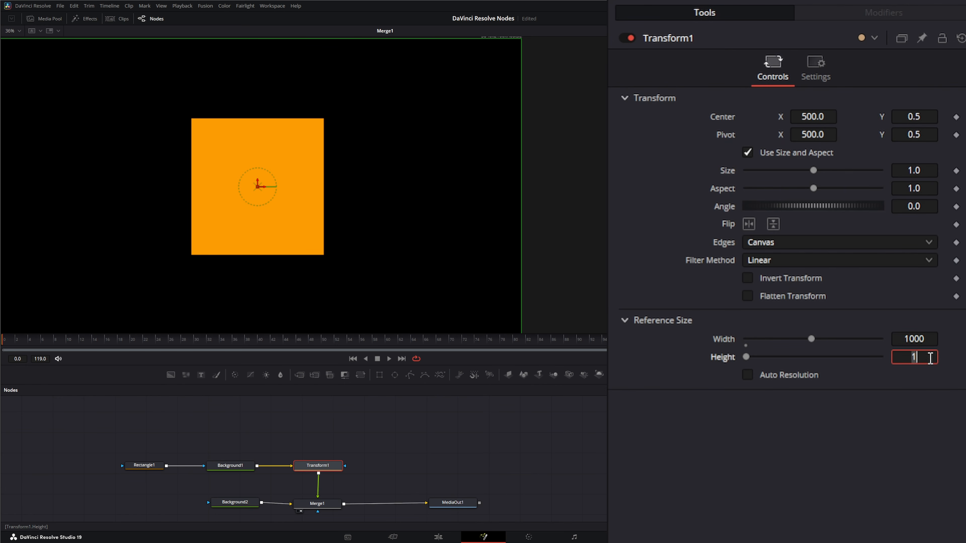
type("1000")
key("Return")
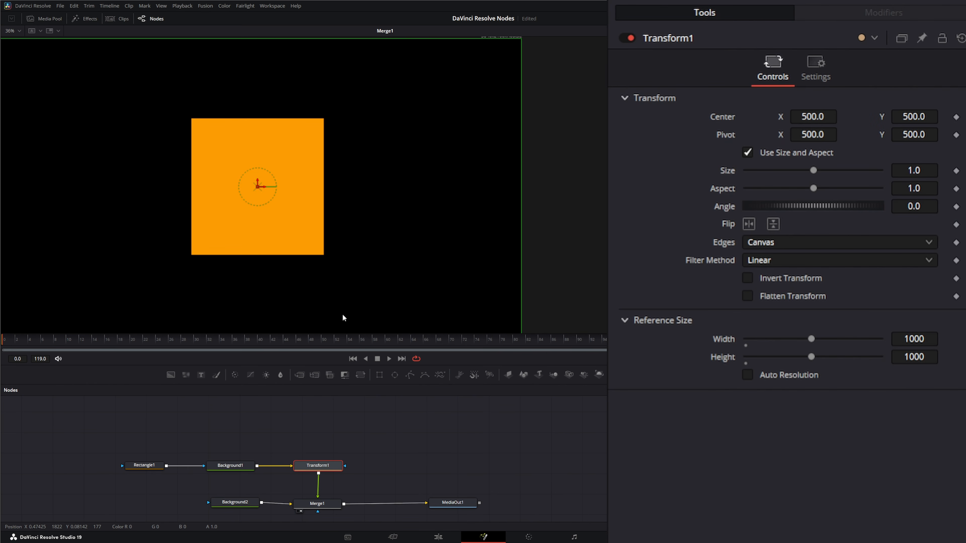
Set the Transform node's reference width and height to 2.
left_click(924, 340)
type("2")
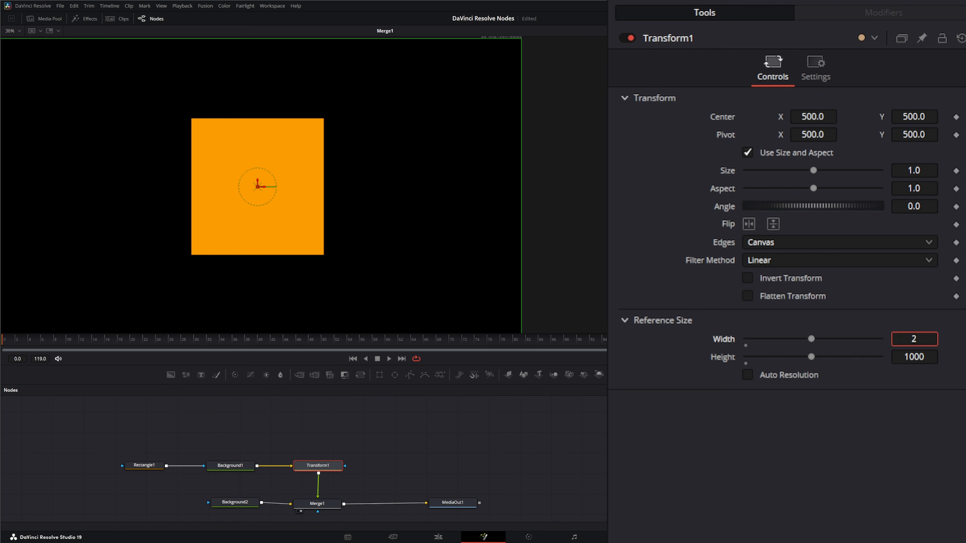
key("Tab")
type("2")
key("Tab")
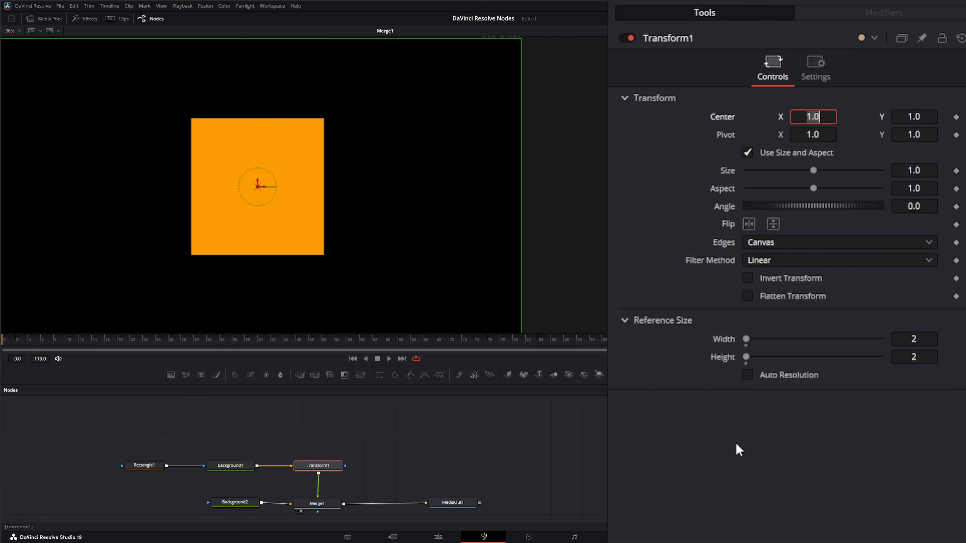
Enable Auto Resolution for the Transform node's reference size and collapse those settings.
left_click_drag(440, 95, 431, 105)
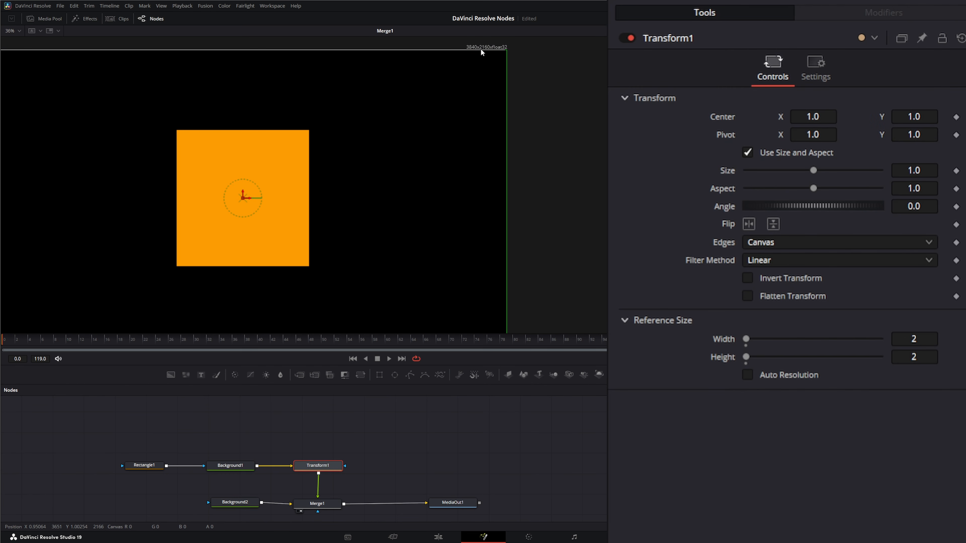
left_click_drag(414, 177, 432, 167)
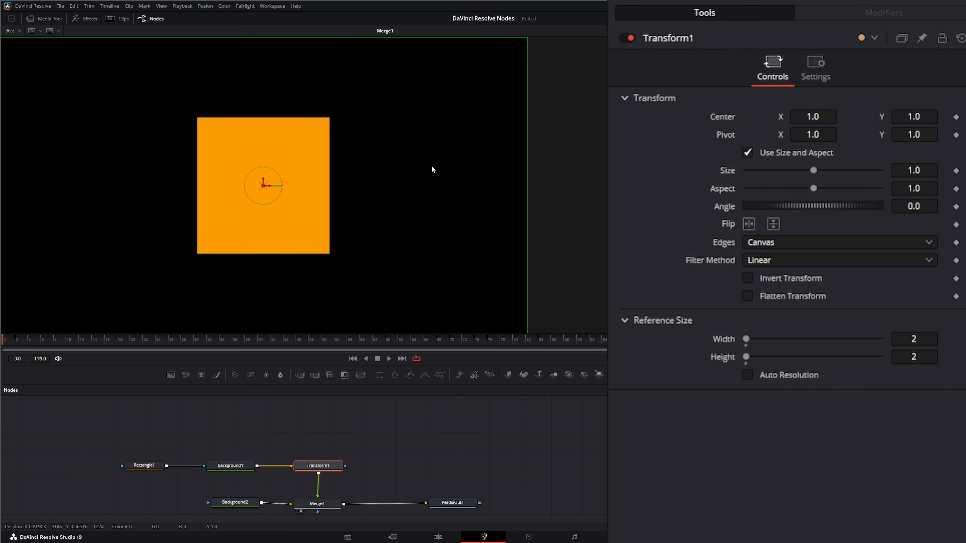
left_click(747, 375)
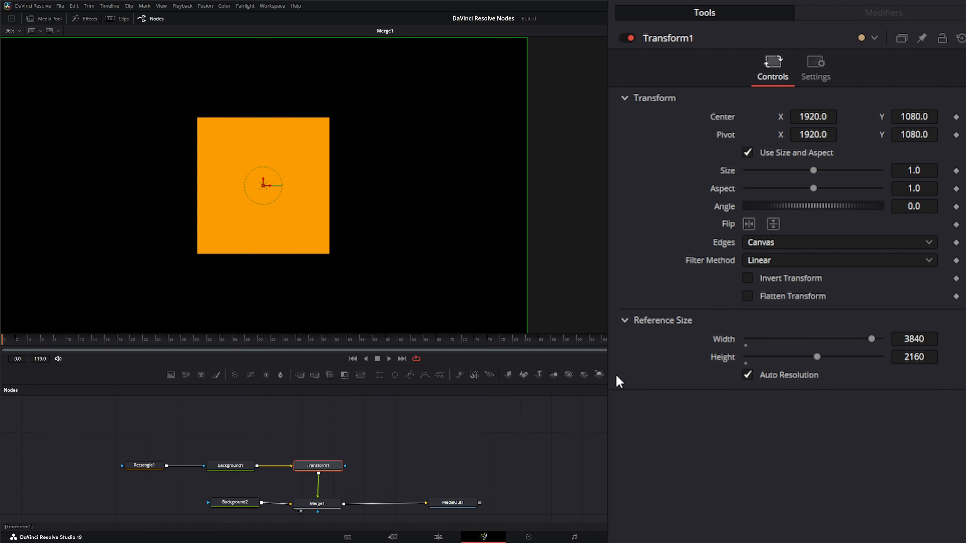
left_click(624, 320)
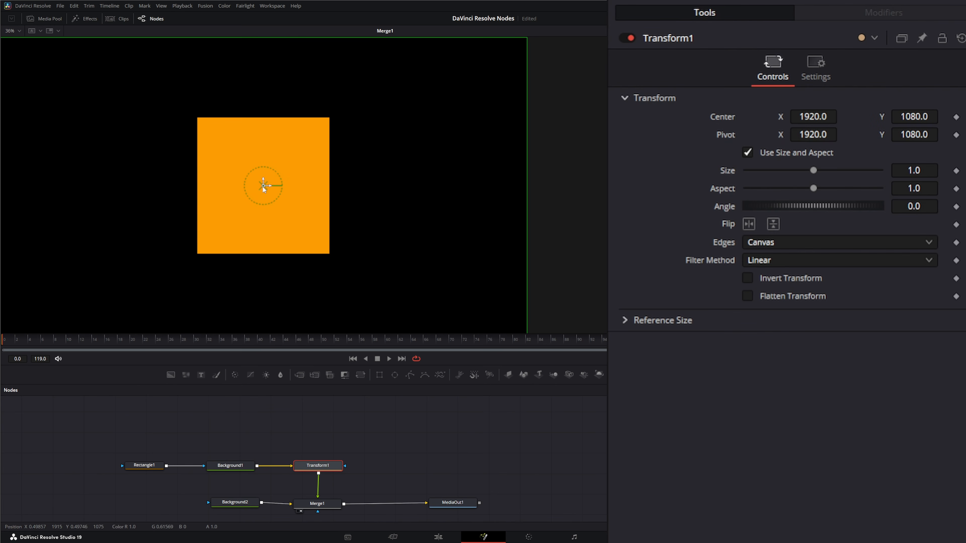
Try moving the orange square off-centre in the viewer, and undo the move.
mouse_move(263, 186)
left_mouse_down()
mouse_move(262, 167)
mouse_move(188, 141)
mouse_move(356, 179)
mouse_move(148, 138)
mouse_move(335, 134)
mouse_move(240, 172)
mouse_move(256, 187)
mouse_move(260, 172)
mouse_move(268, 175)
mouse_move(257, 164)
mouse_move(234, 173)
mouse_move(277, 191)
left_mouse_up()
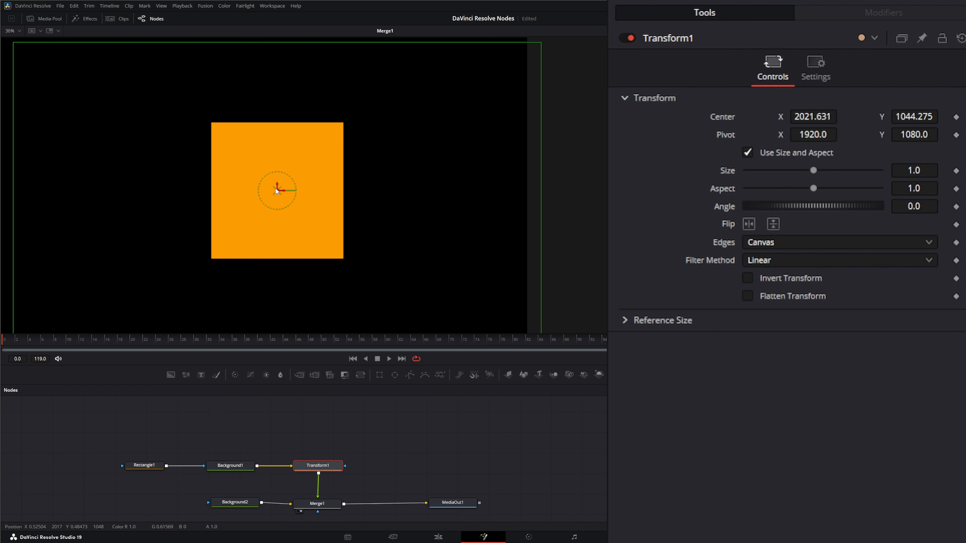
left_click_drag(279, 192, 262, 193)
key("ctrl+z")
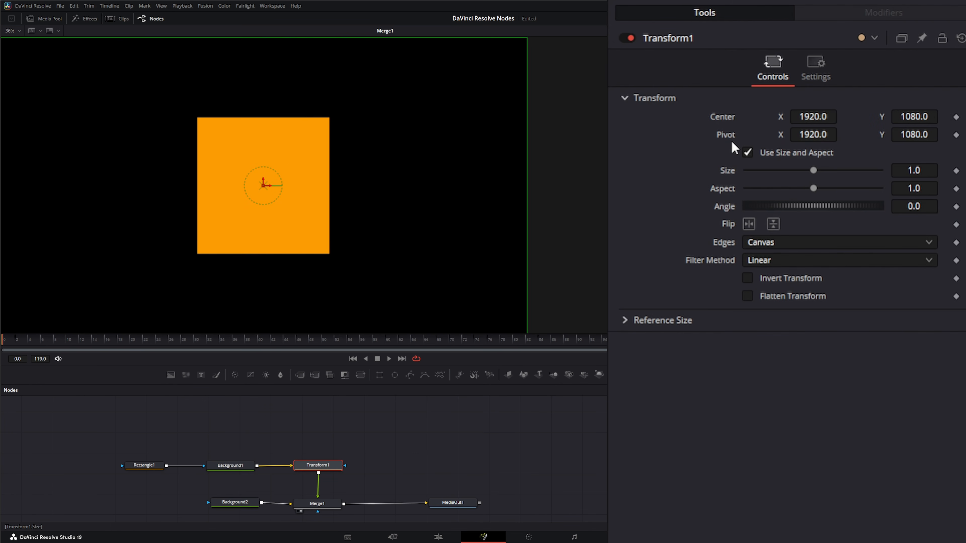
Set the Transform pivot's X to 1000, and move the pivot onto the orange square's lower-left corner.
left_click_drag(830, 139, 829, 139)
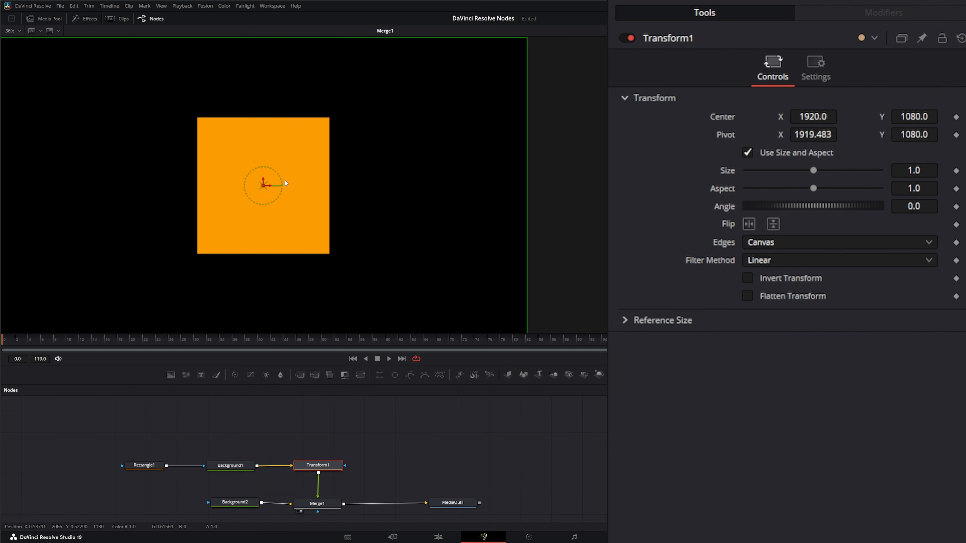
left_click(812, 134)
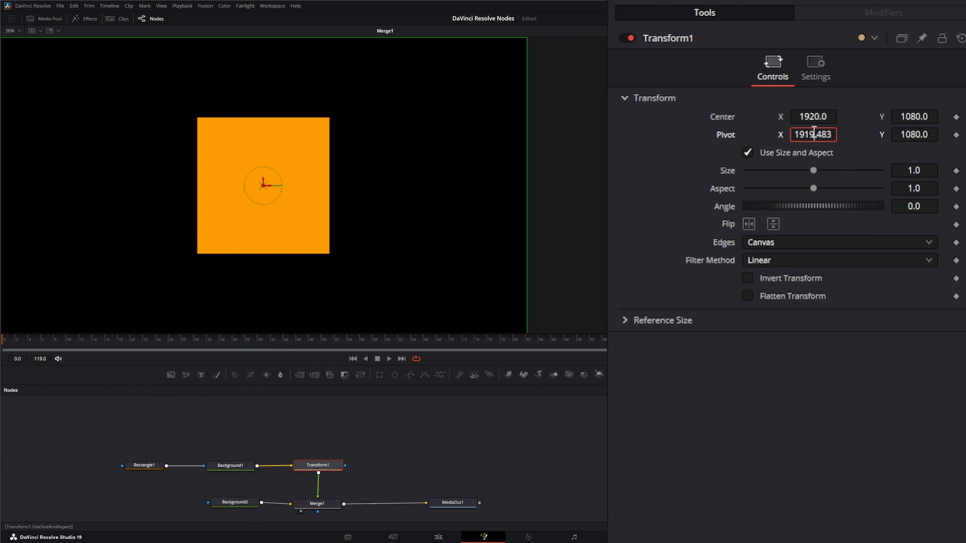
type("1000")
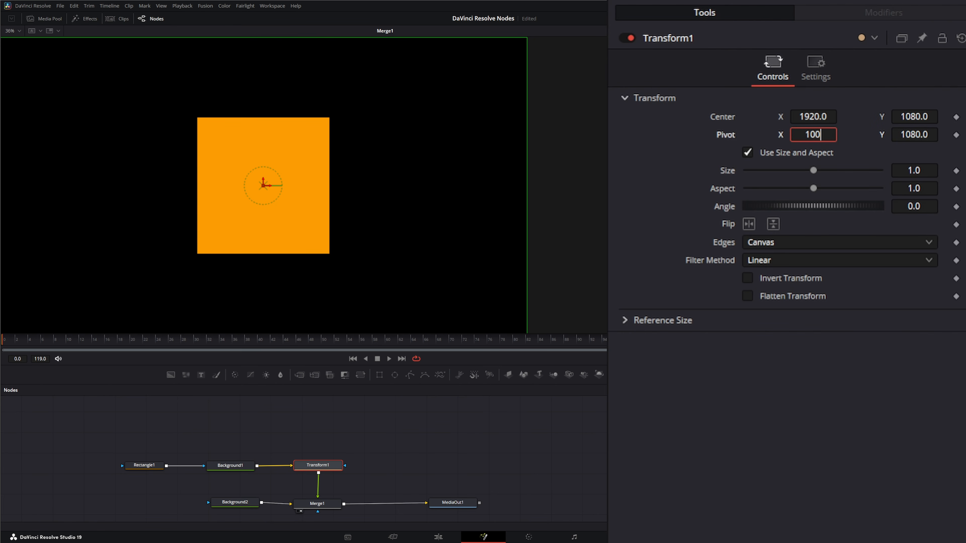
key("Tab")
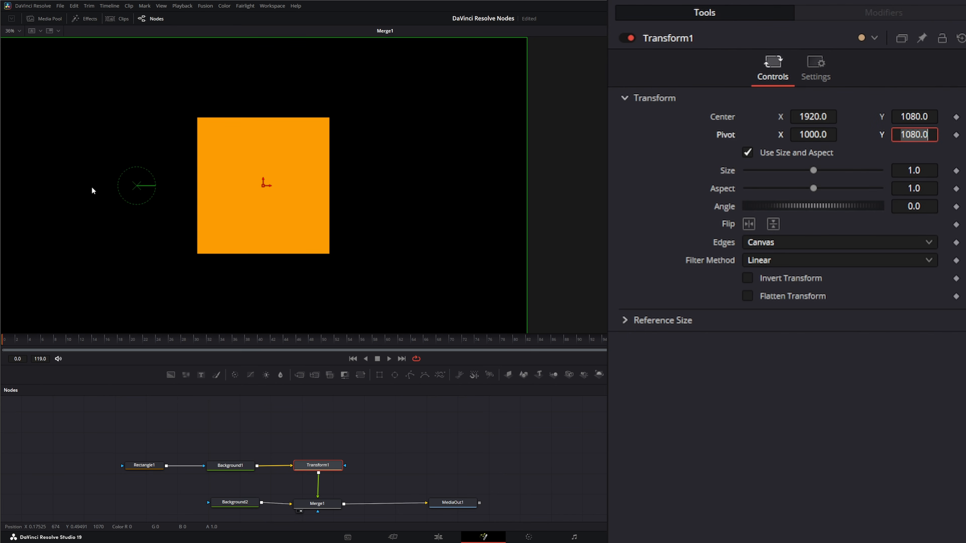
left_click_drag(137, 187, 198, 253)
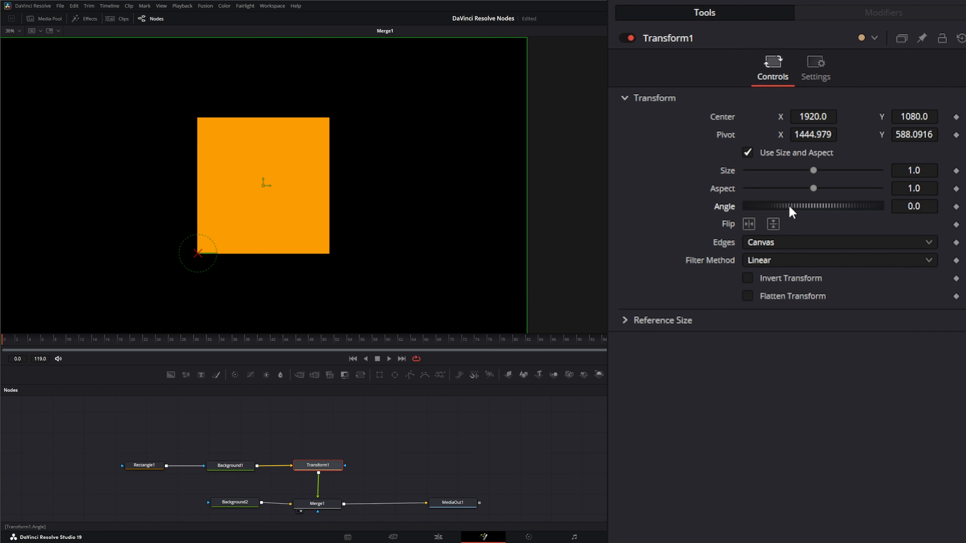
Rotate the square clockwise about its corner pivot, and reset the Transform's angle and pivot to their defaults.
mouse_move(789, 207)
left_mouse_down()
mouse_move(812, 212)
mouse_move(771, 206)
mouse_move(820, 205)
mouse_move(778, 207)
mouse_move(772, 214)
mouse_move(815, 213)
mouse_move(786, 220)
left_mouse_up()
double_click(728, 207)
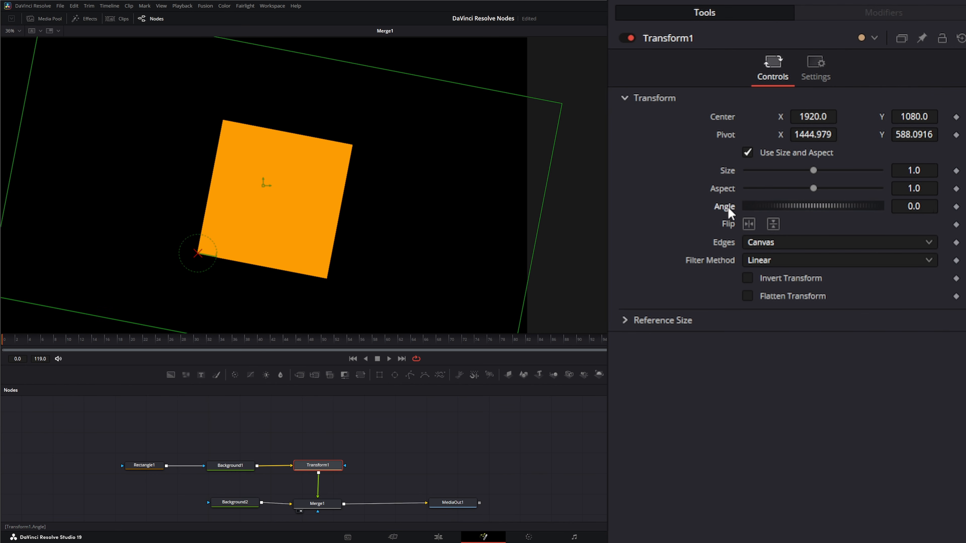
left_click(746, 151)
double_click(726, 134)
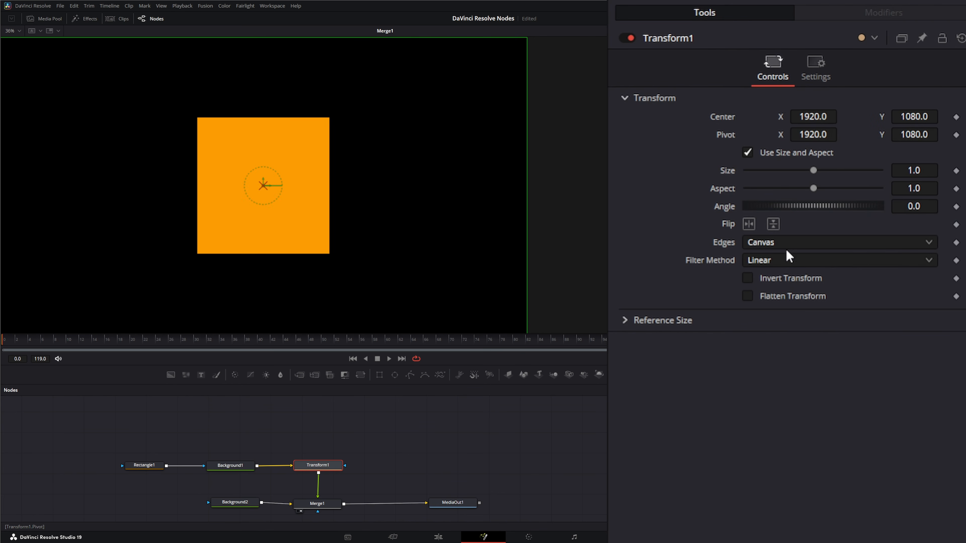
Set the Transform node's size to 1.13 and its aspect to 0.695.
mouse_move(795, 206)
left_mouse_down()
mouse_move(828, 204)
mouse_move(771, 212)
mouse_move(808, 207)
mouse_move(793, 210)
mouse_move(815, 215)
mouse_move(793, 208)
left_mouse_up()
left_click_drag(814, 173, 792, 188)
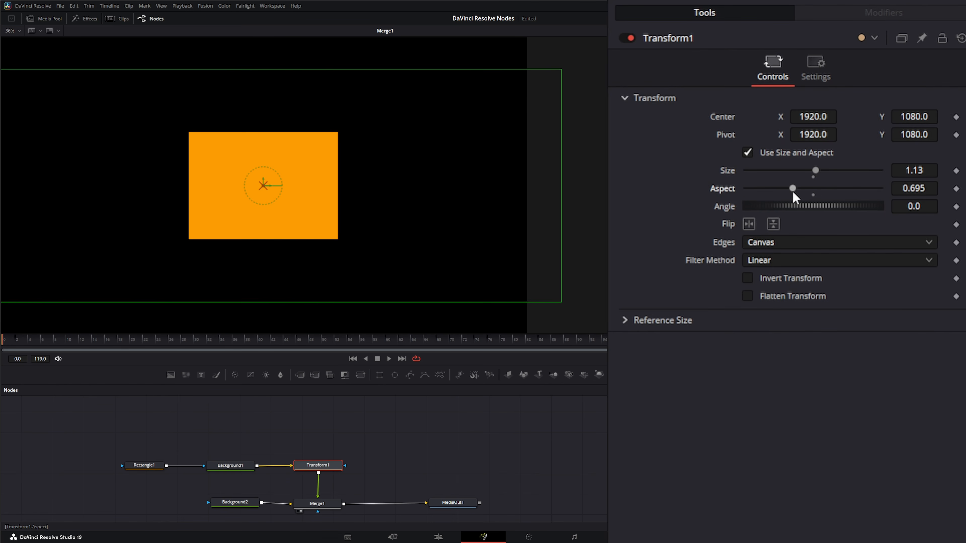
Disable Use Size and Aspect, and set the Transform's X Size to 2.25, Y Size to 0.38 and angle to 34.5.
left_click(747, 153)
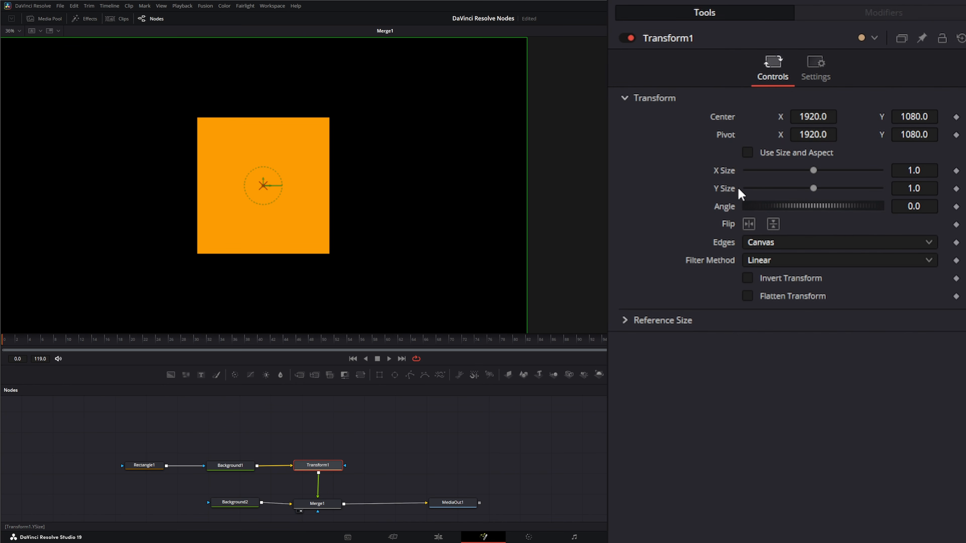
left_click_drag(814, 171, 773, 189)
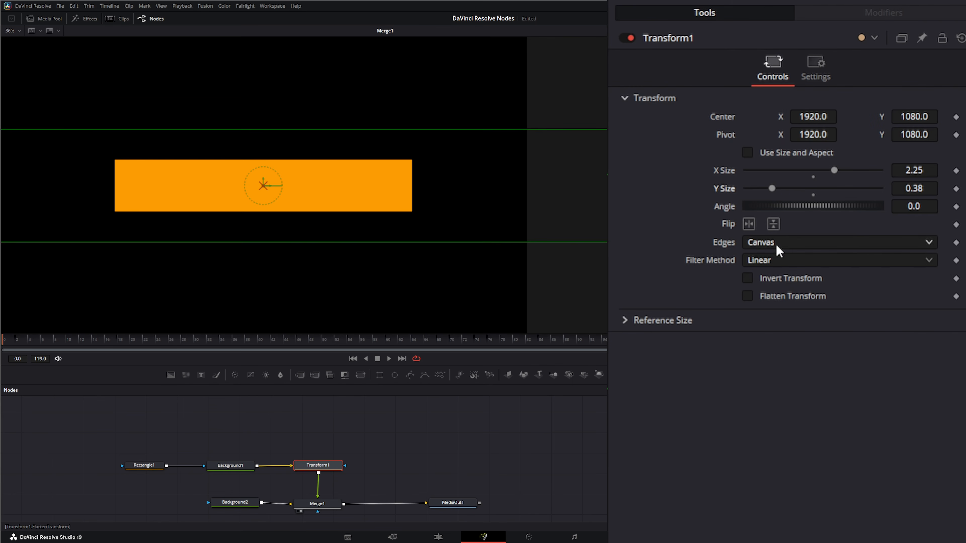
mouse_move(793, 206)
left_mouse_down()
mouse_move(831, 209)
mouse_move(770, 215)
mouse_move(839, 209)
mouse_move(751, 208)
mouse_move(805, 212)
left_mouse_up()
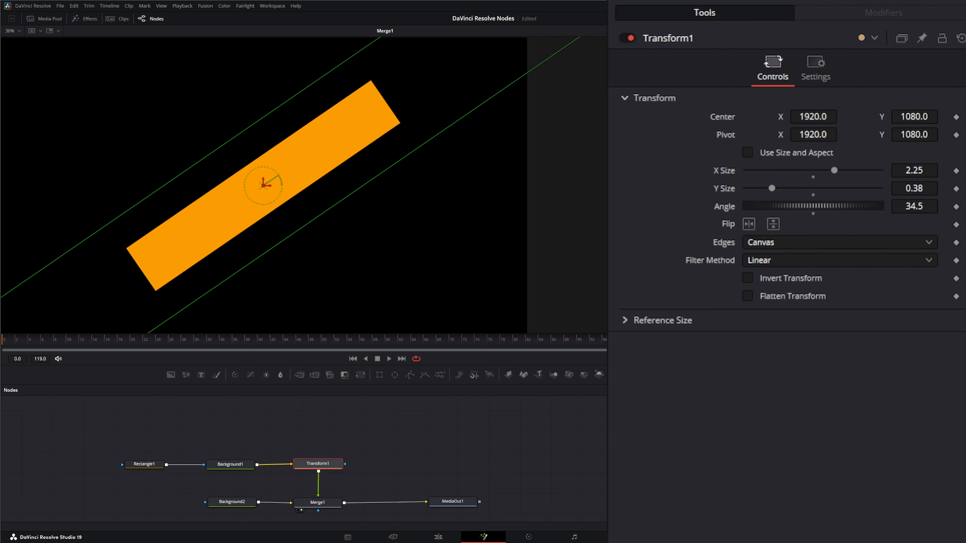
Add the alcohol-dependence video clip to the node graph as a MediaIn node above Transform1.
left_click_drag(607, 407, 313, 425)
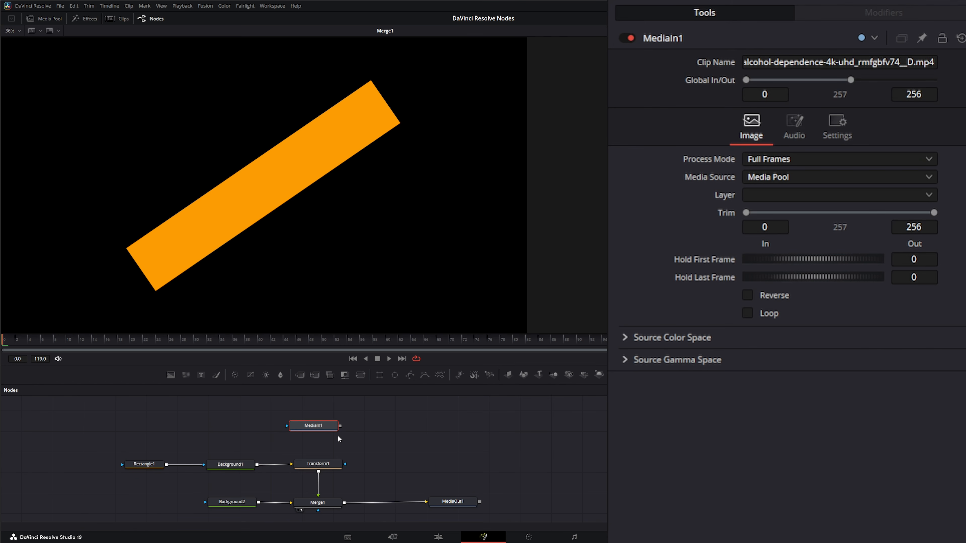
Connect MediaIn1 to Transform1's input in place of Background1, and select Transform1 to show its controls.
left_click_drag(340, 426, 292, 465)
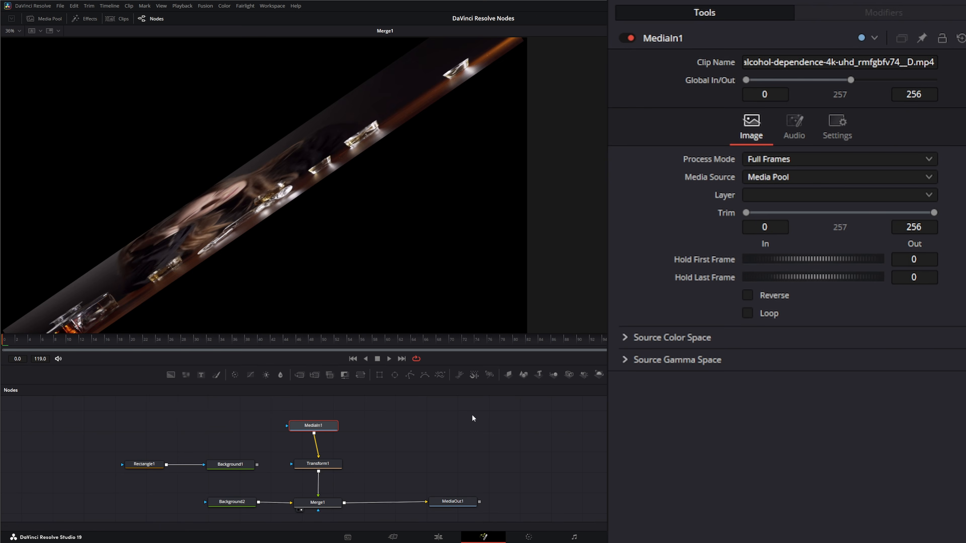
left_click(317, 464)
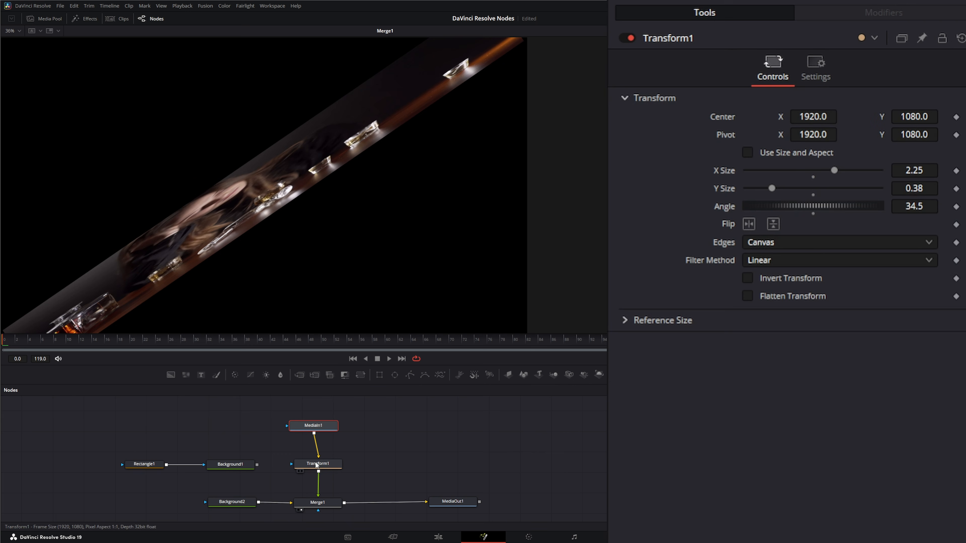
Flip the clip horizontally and vertically with Transform1's Flip options, toggling each several times and leaving both off.
left_click(748, 224)
left_click(748, 224)
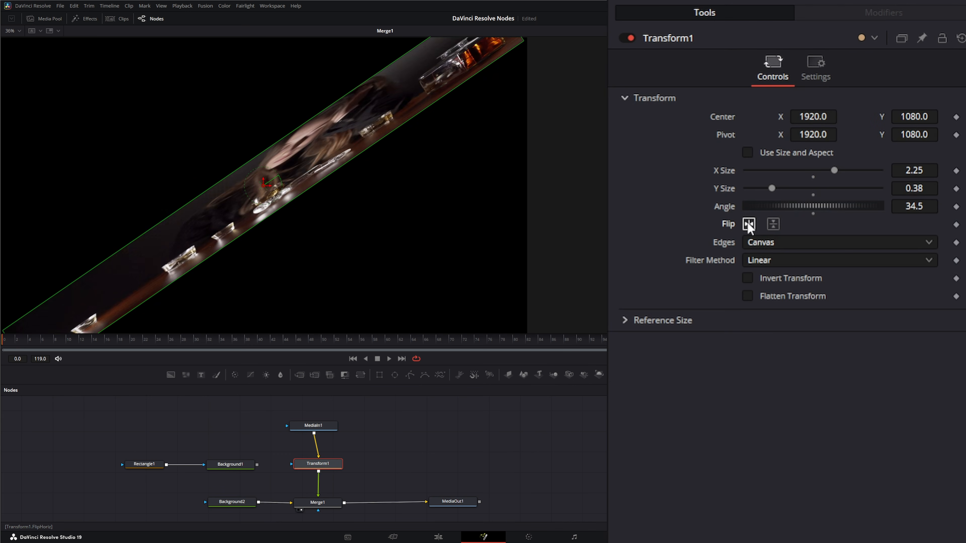
left_click(773, 224)
left_click(773, 225)
left_click(773, 224)
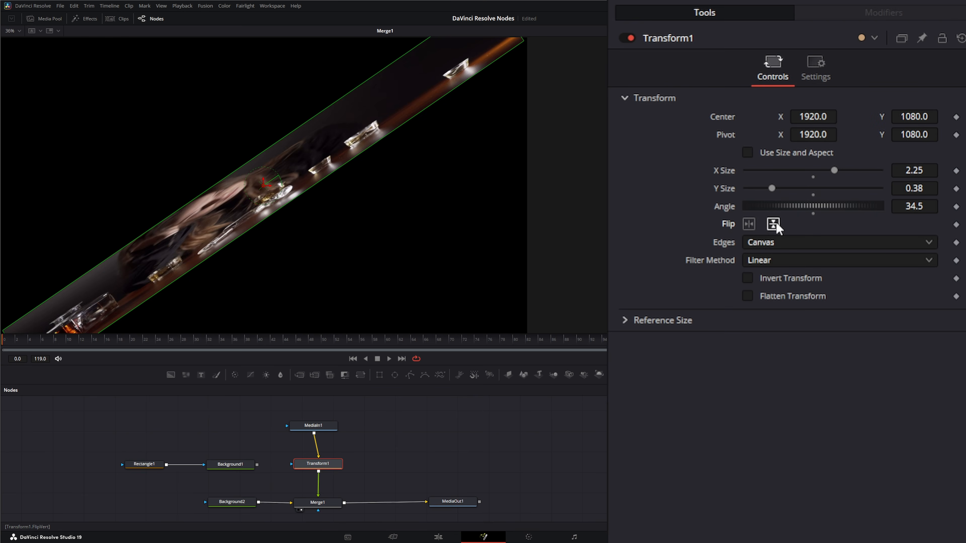
left_click(773, 225)
left_click(773, 225)
left_click(774, 224)
left_click(774, 224)
left_click(774, 224)
left_click(773, 225)
left_click(749, 224)
left_click(749, 224)
Delete the MediaIn1 node and reconnect Background1's output to Transform1's input.
left_click_drag(263, 410, 358, 447)
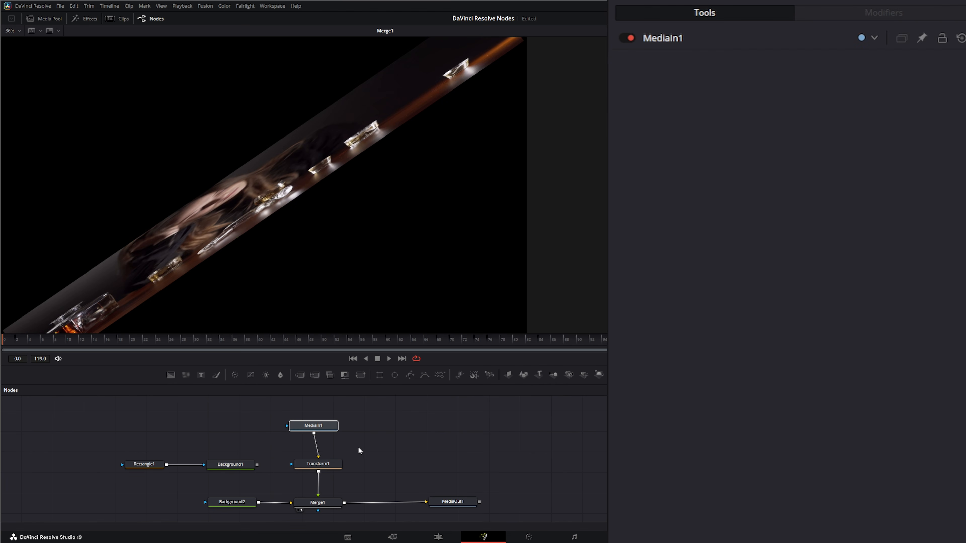
key("Delete")
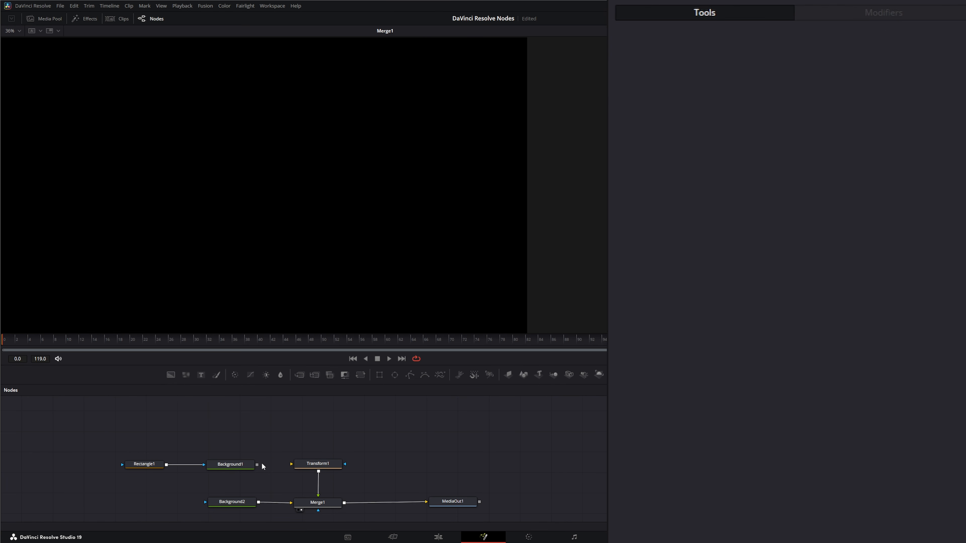
left_click_drag(257, 465, 292, 464)
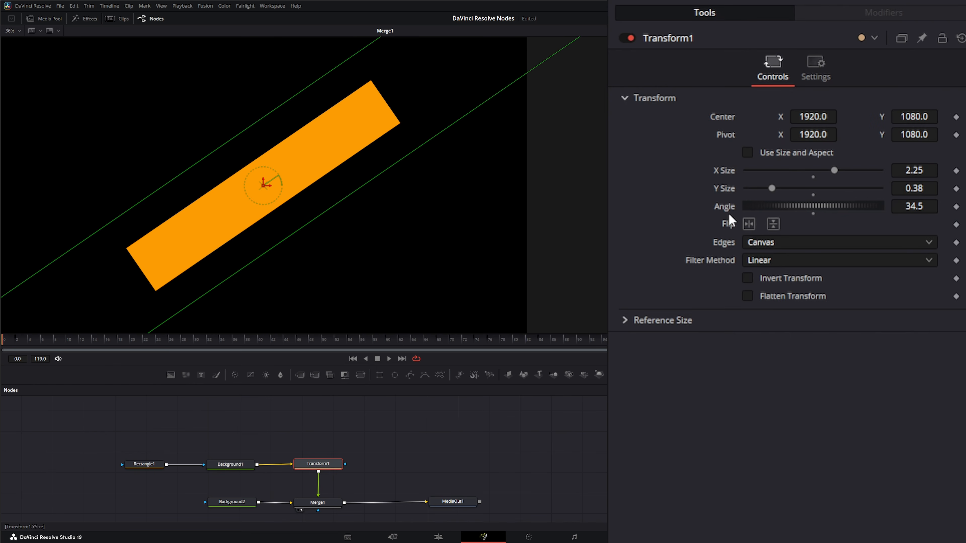
Reset Transform1's angle to 0 and move the orange rectangle right past the frame edge, to Center X about 3315.
double_click(747, 206)
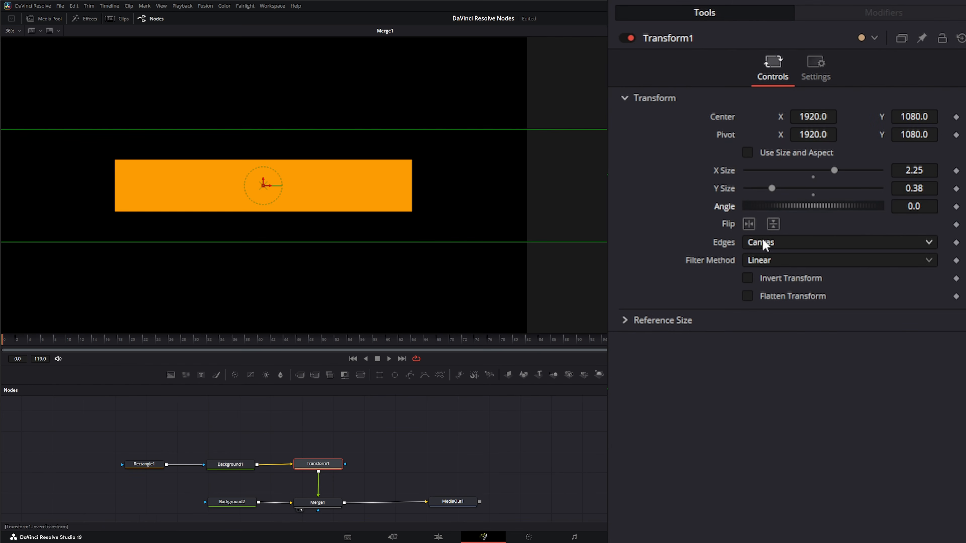
left_click_drag(271, 185, 462, 214)
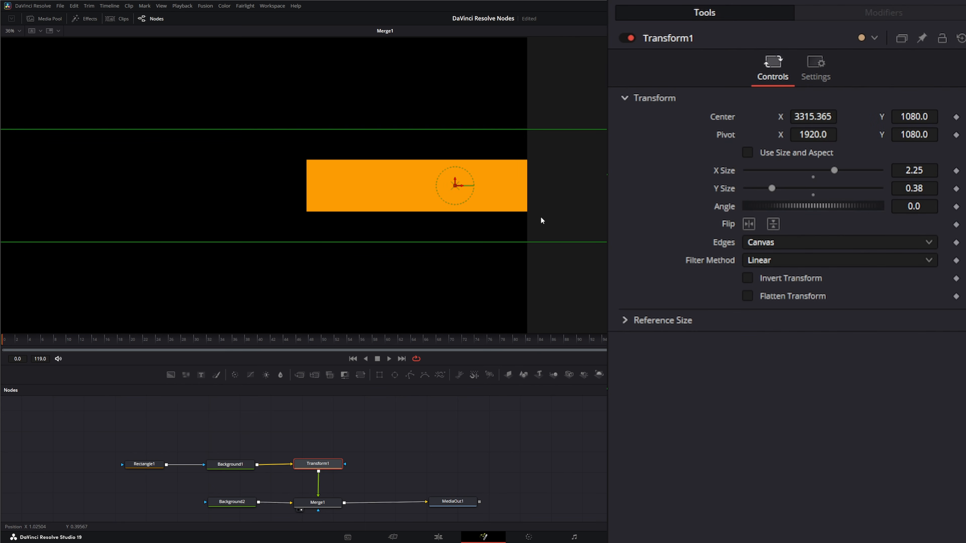
Set Transform1's Edges to Wrap and reposition the shape to a center of about X 2931, Y 1212.
left_click(763, 244)
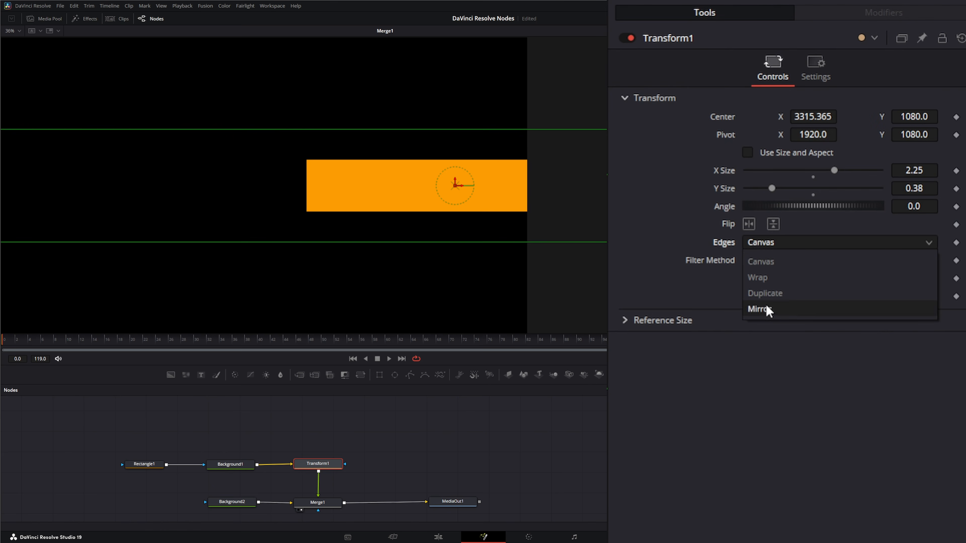
left_click(772, 282)
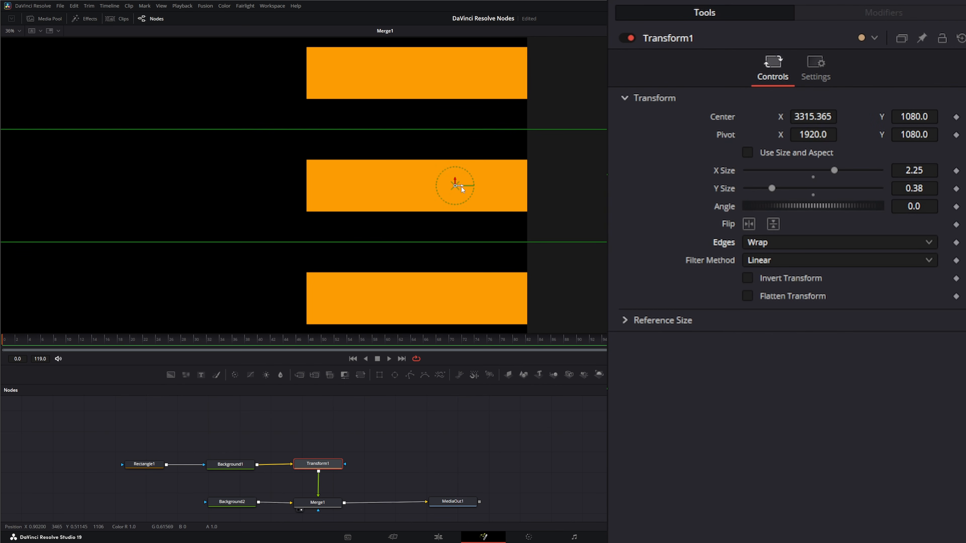
left_click_drag(461, 186, 418, 167)
Set Transform1's Edges to Duplicate and move the shape horizontally to test how its edge pixels extend.
left_click(767, 244)
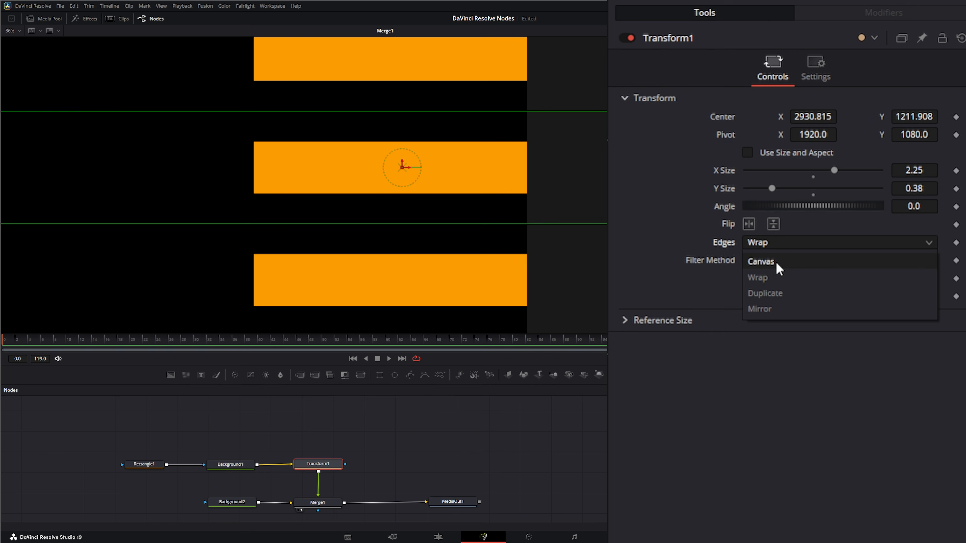
left_click(776, 294)
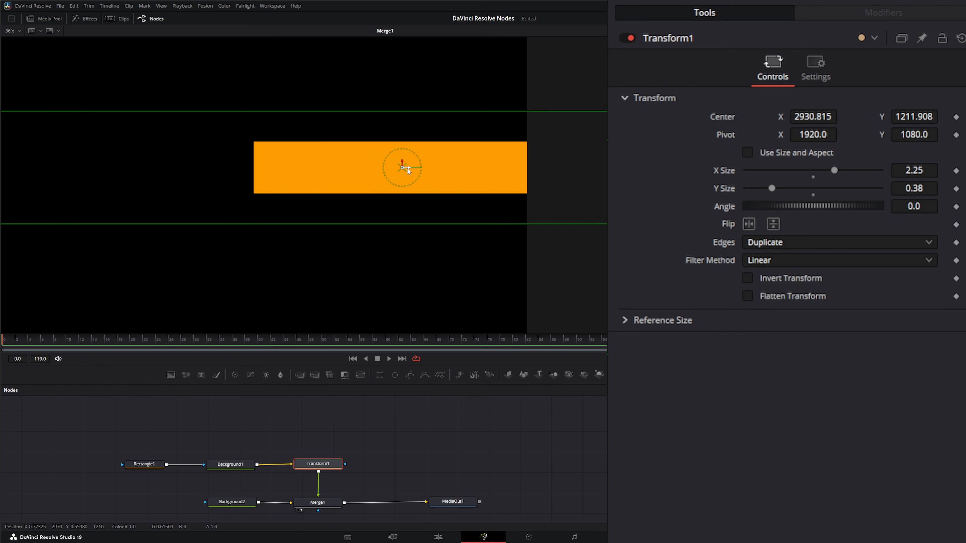
left_click_drag(407, 168, 526, 145)
Try Mirror edges while moving the shape horizontally, settle Center X at about 2159, and return Edges to Canvas.
left_click(767, 243)
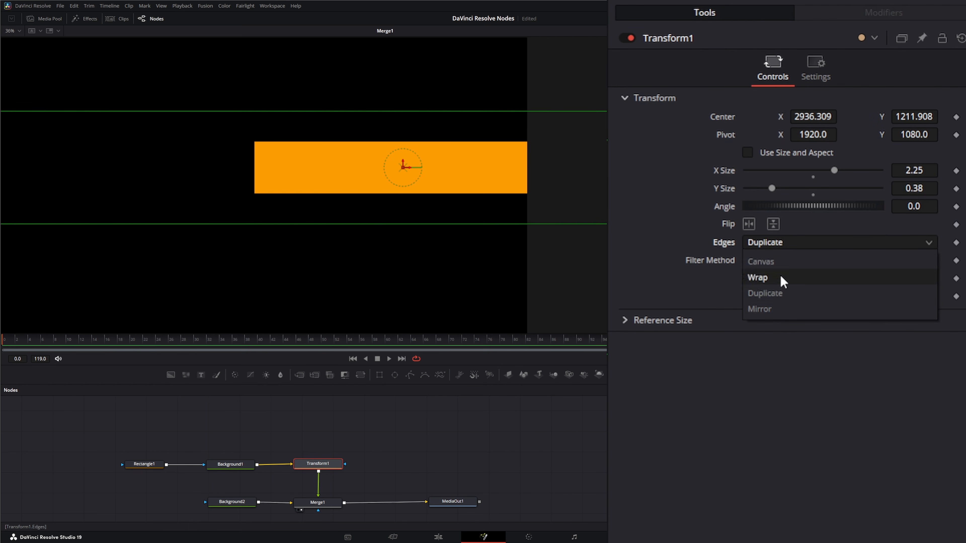
left_click(772, 309)
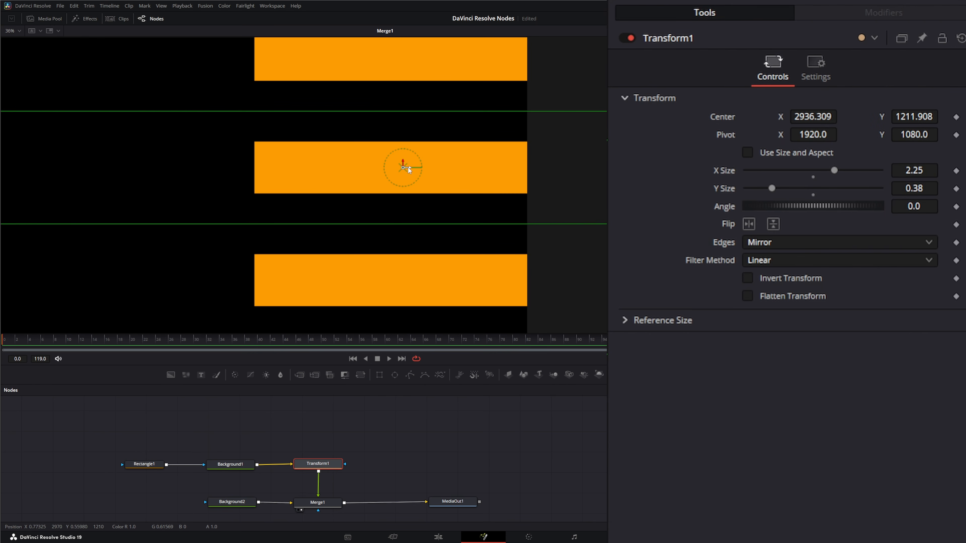
left_click_drag(408, 168, 559, 169)
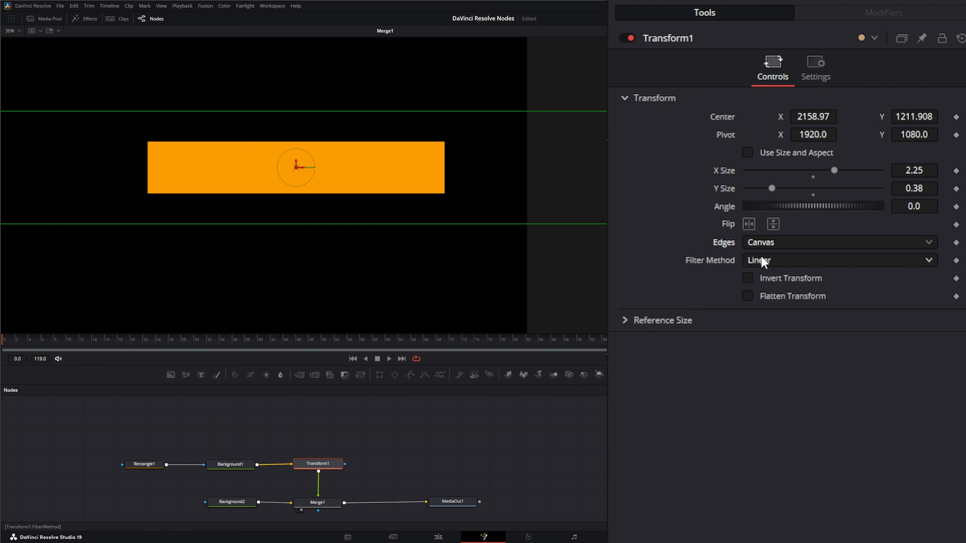
Look through the filter methods available for Transform1 without choosing another one.
left_click(778, 262)
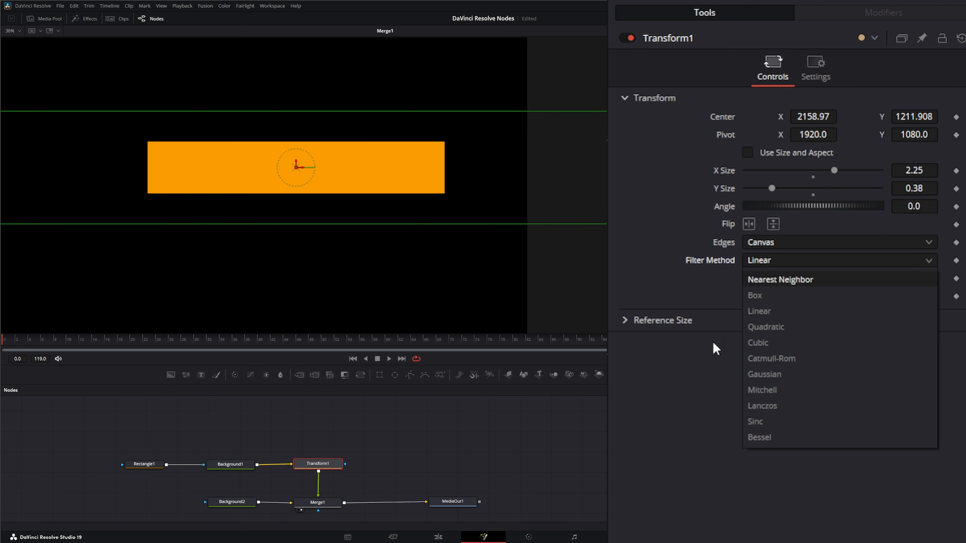
left_click(653, 410)
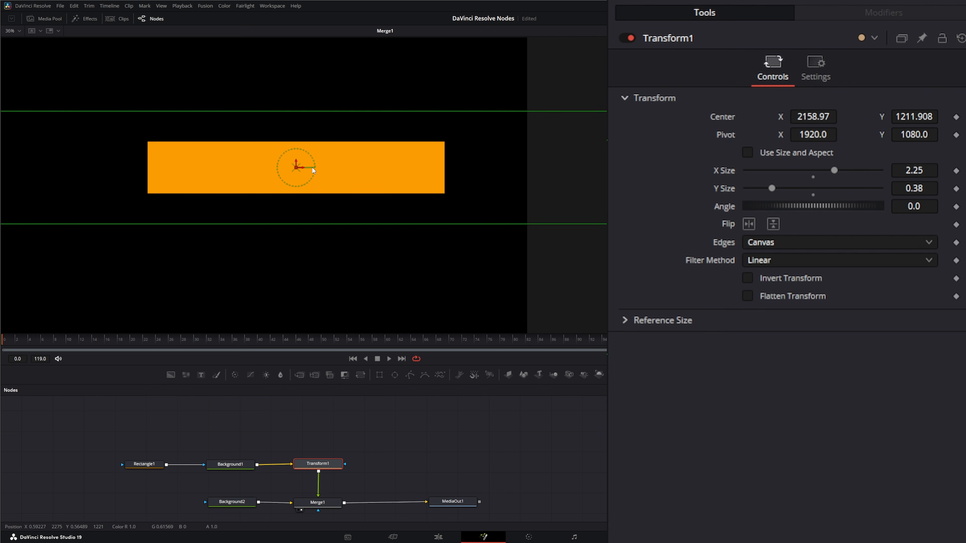
Set Transform1's angle to 40, then toggle Invert Transform to compare the result and leave it disabled.
left_click_drag(743, 209, 810, 330)
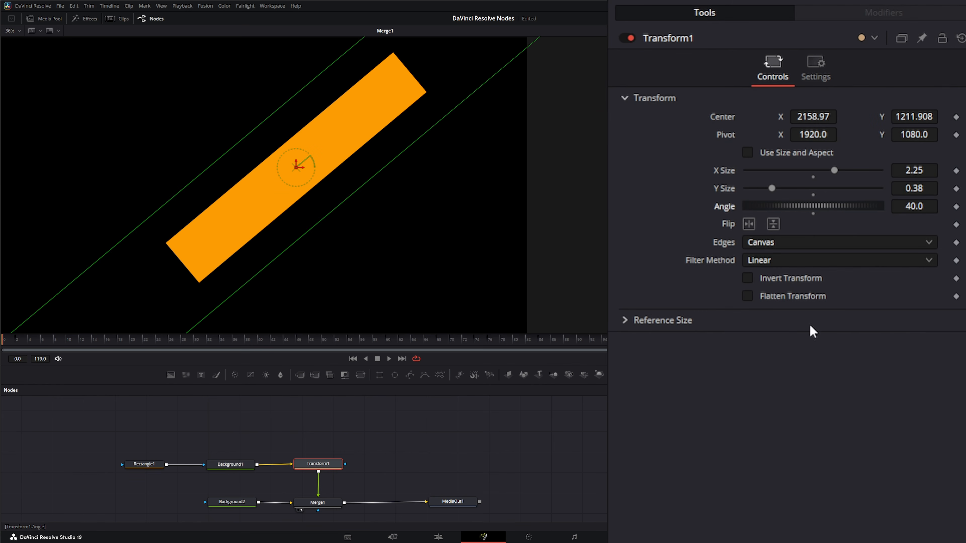
left_click(747, 279)
left_click(747, 279)
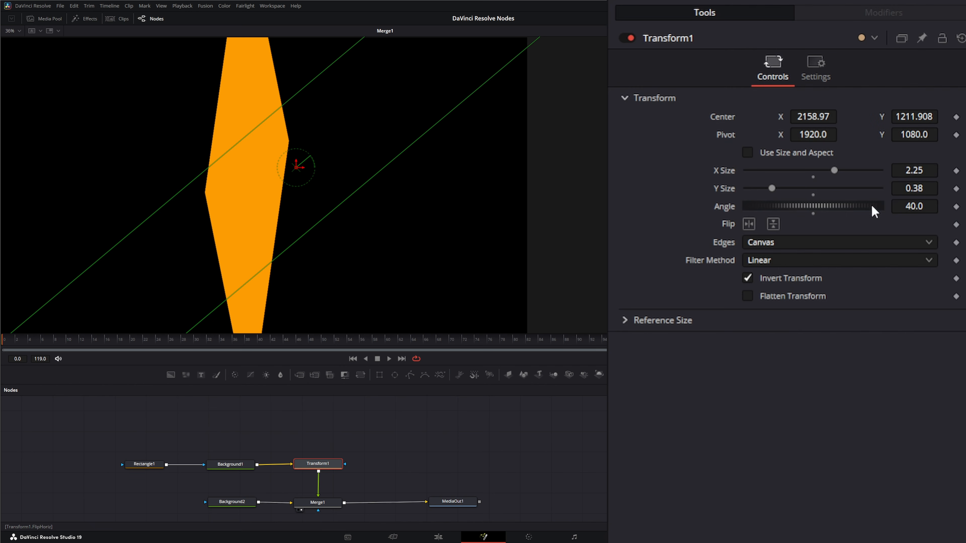
left_click(748, 278)
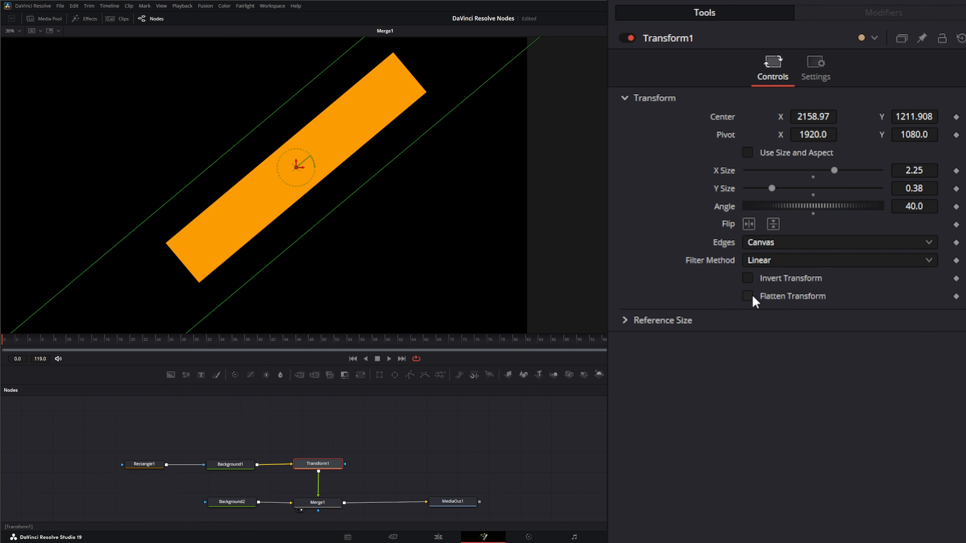
Enable Flatten Transform on Transform1, check the Merge1 node downstream, and disable Flatten Transform again.
left_click(750, 296)
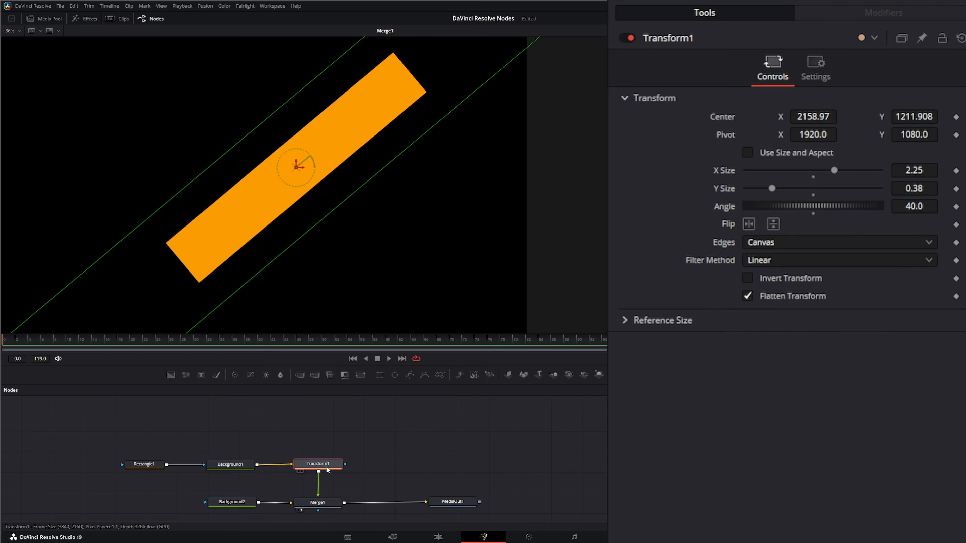
left_click(308, 505)
left_click(319, 465)
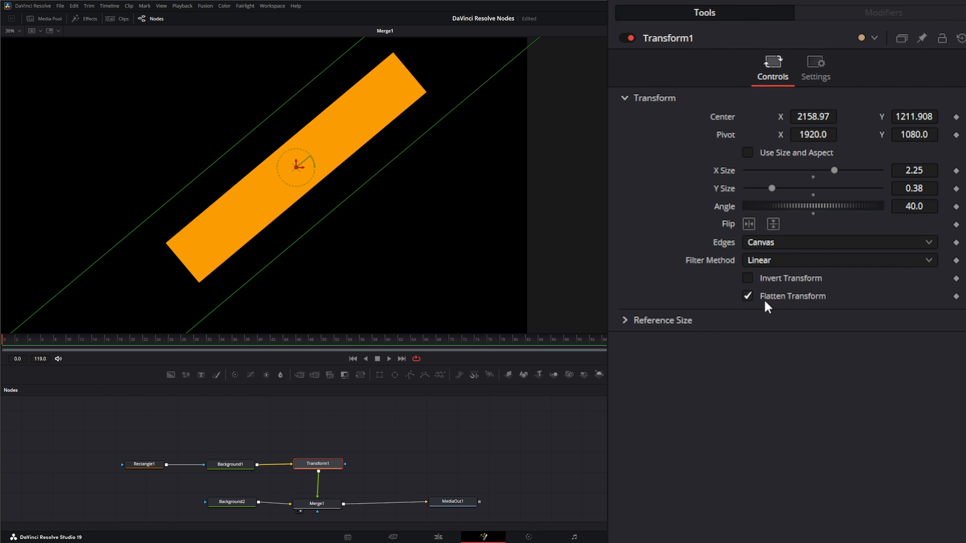
left_click(748, 296)
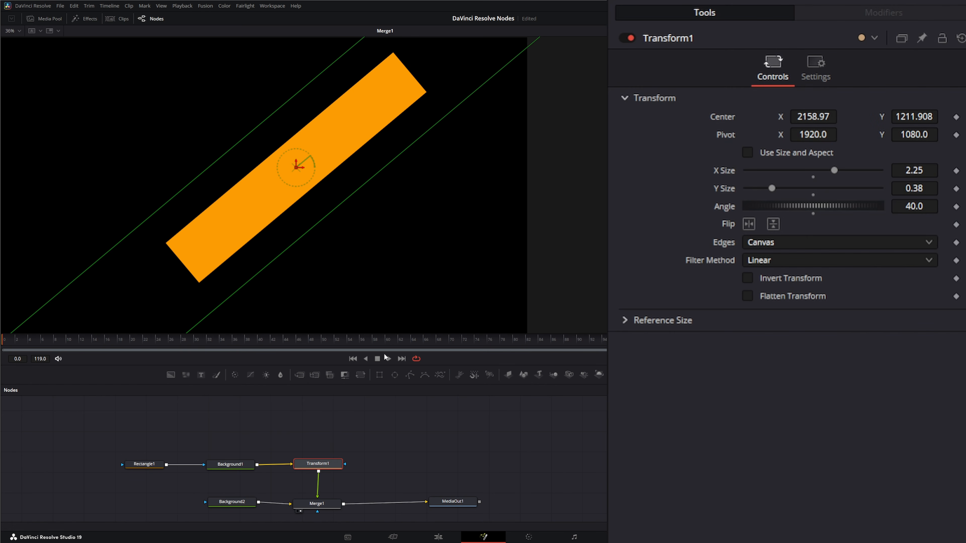
Keyframe Transform1's angle from 0 at the first frame to 1080 near the end of the frame range.
double_click(724, 204)
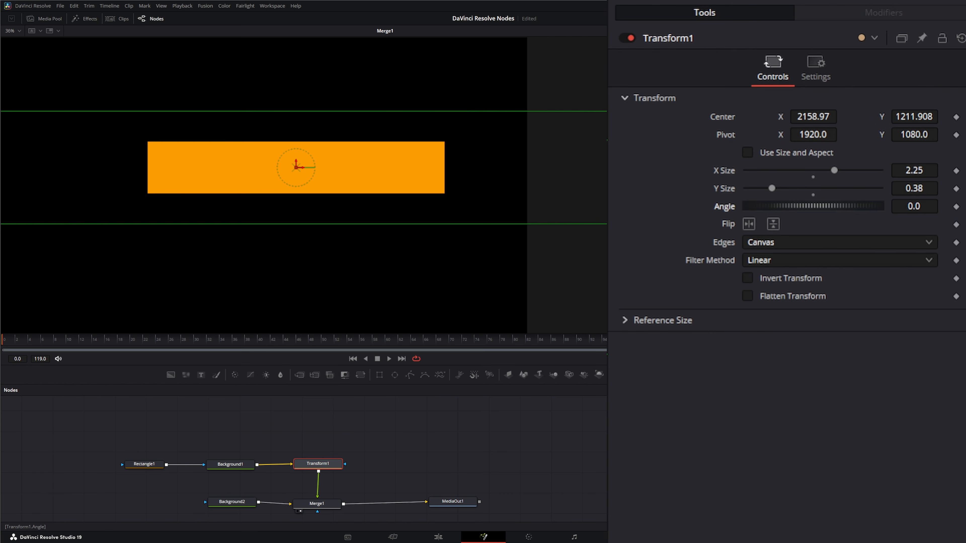
left_click(956, 206)
left_click(925, 206)
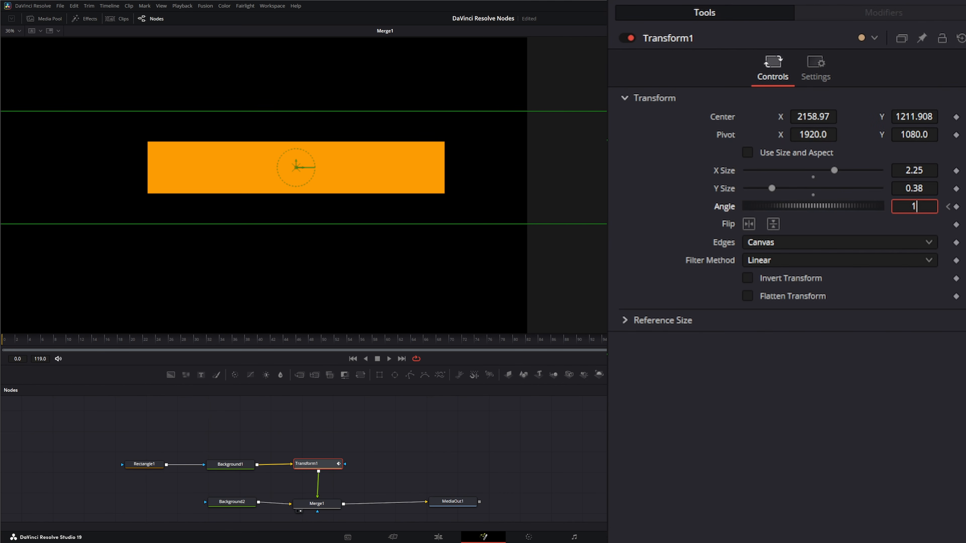
type("1080")
key("Tab")
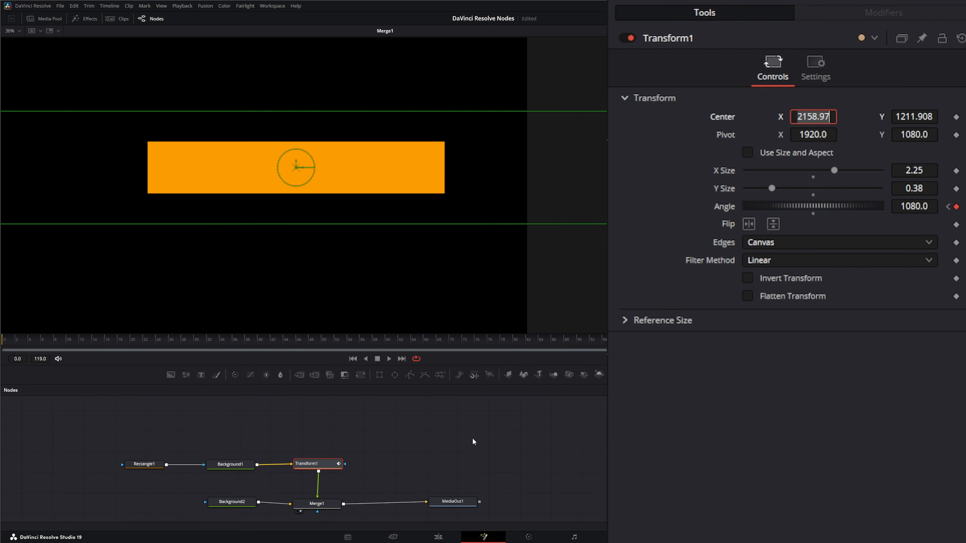
Play the rotation animation in the viewer, stop playback, and return the playhead to the first frame.
left_click(388, 359)
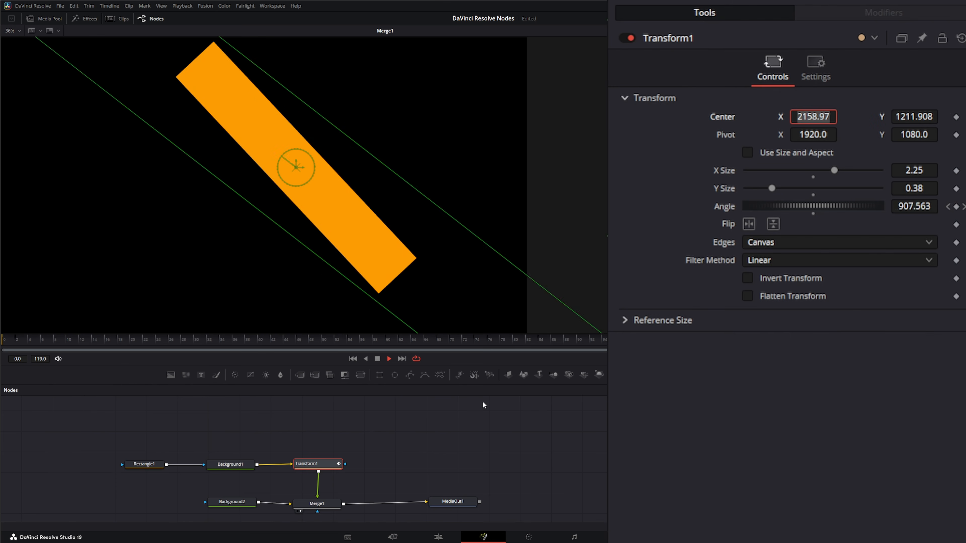
left_click(377, 359)
left_click(353, 360)
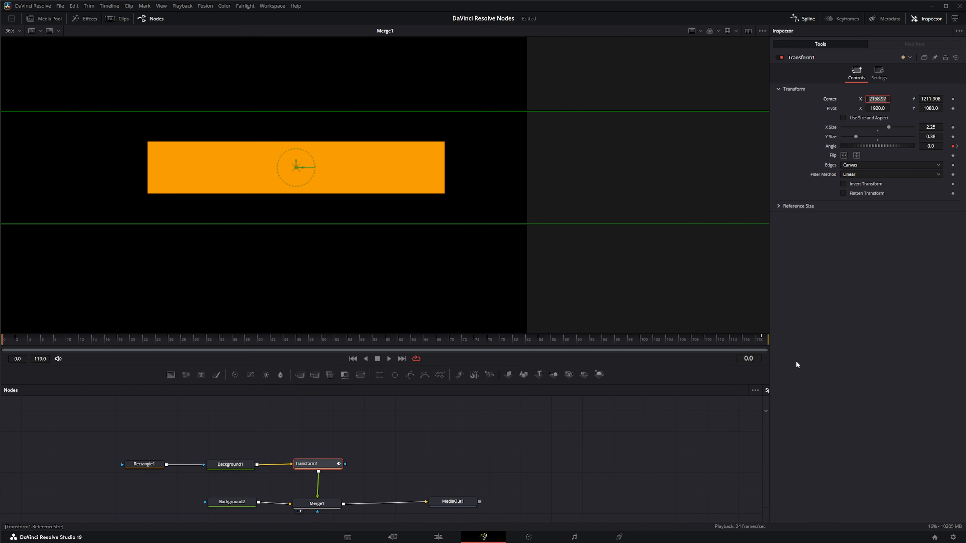
left_click_drag(107, 428, 439, 510)
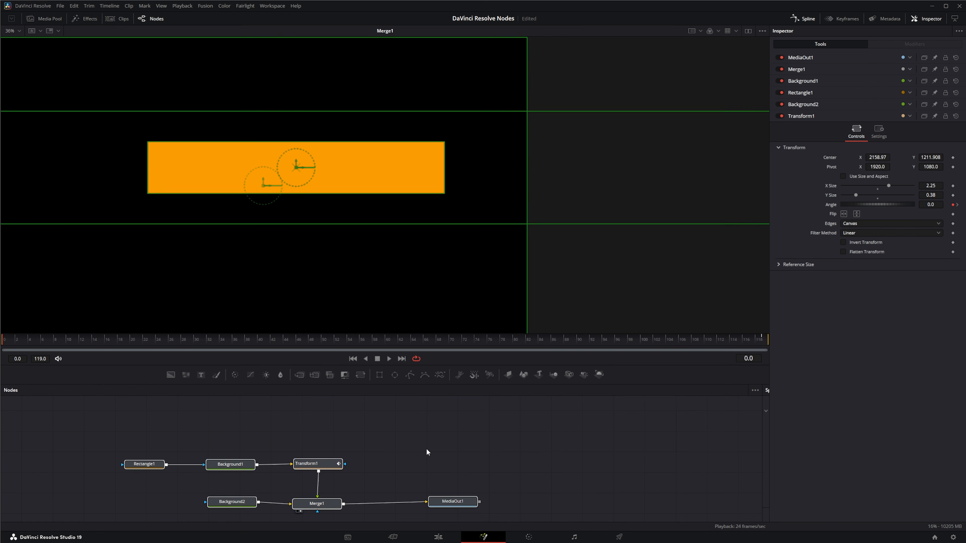
left_click(427, 448)
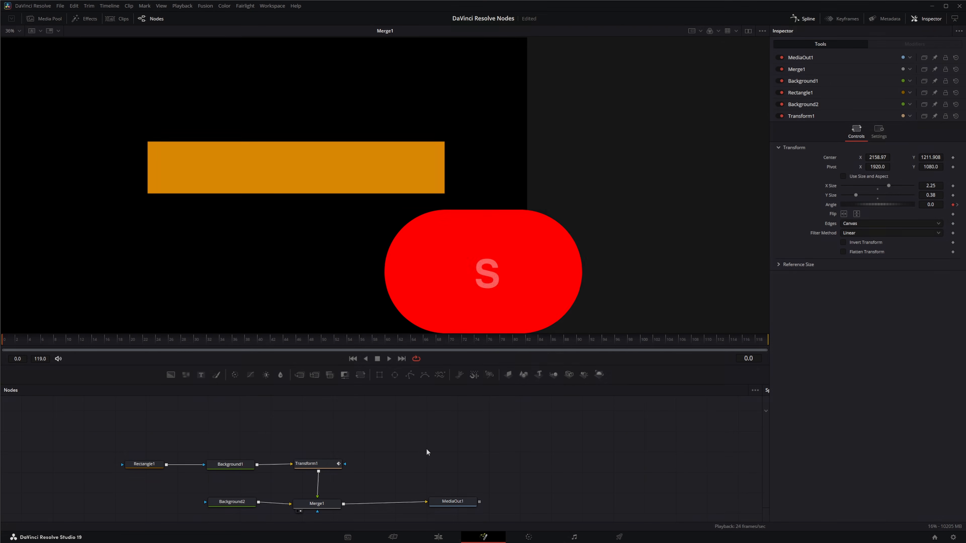